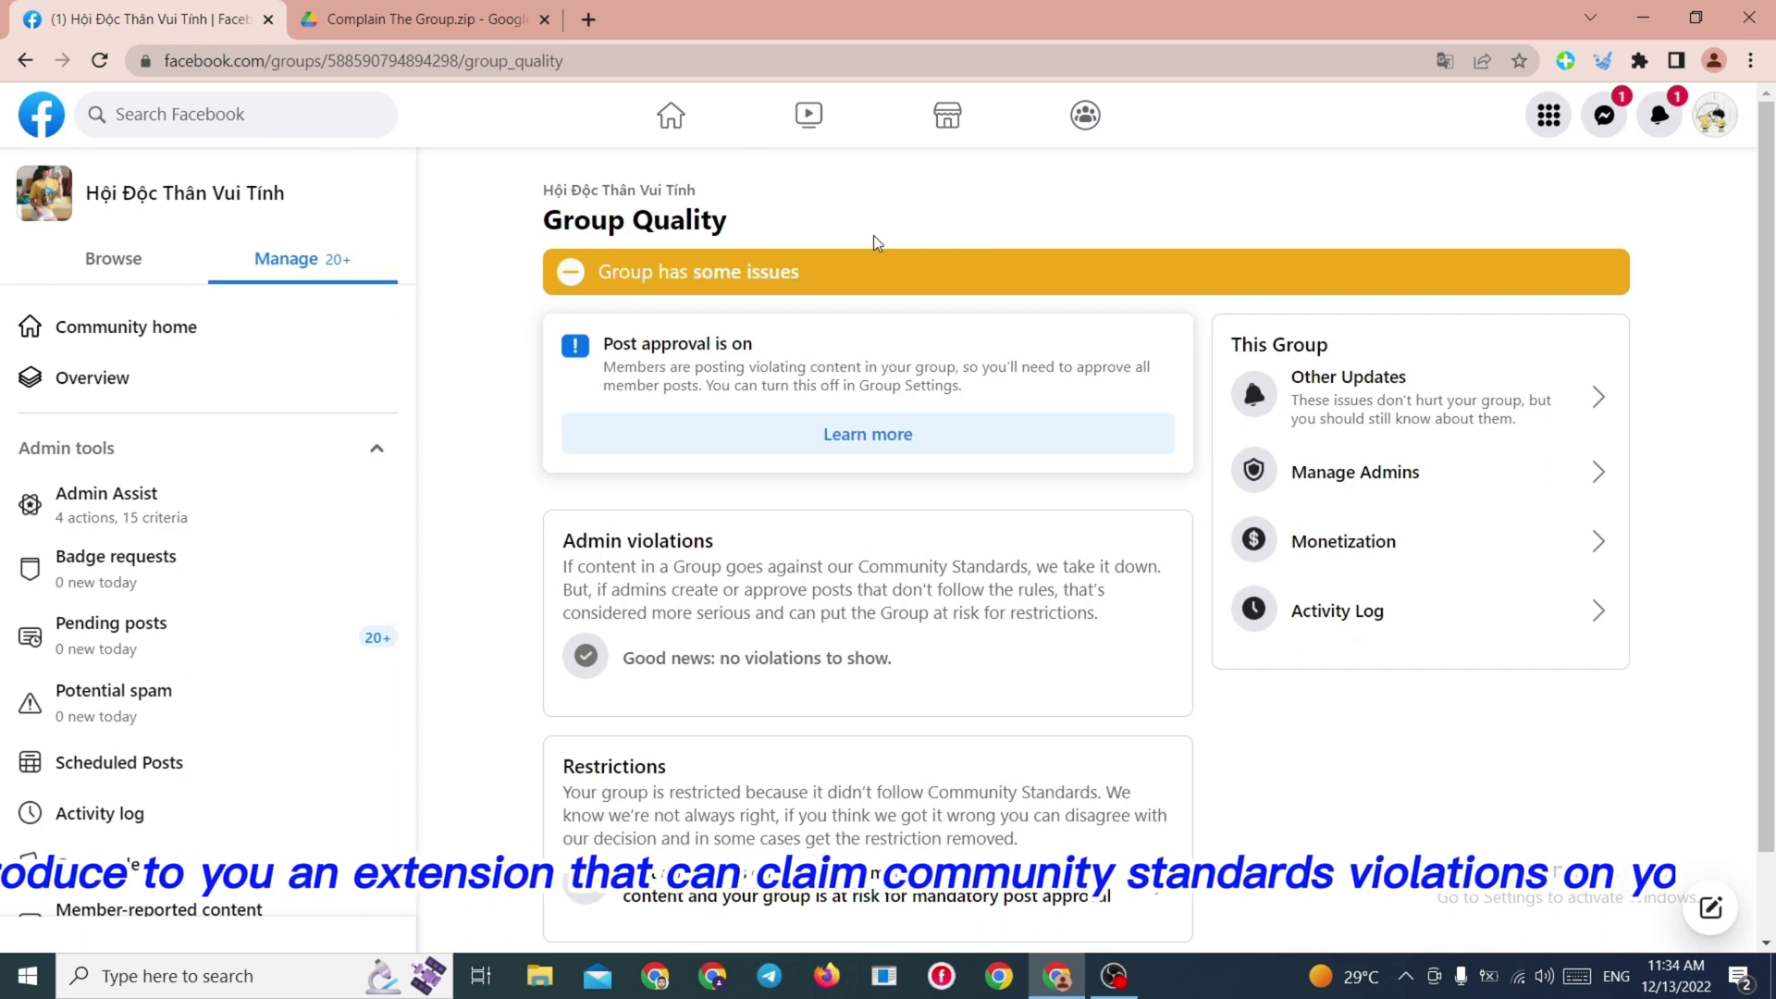
pyautogui.scroll(-3, 468, 577)
pyautogui.scroll(-2, 209, 486)
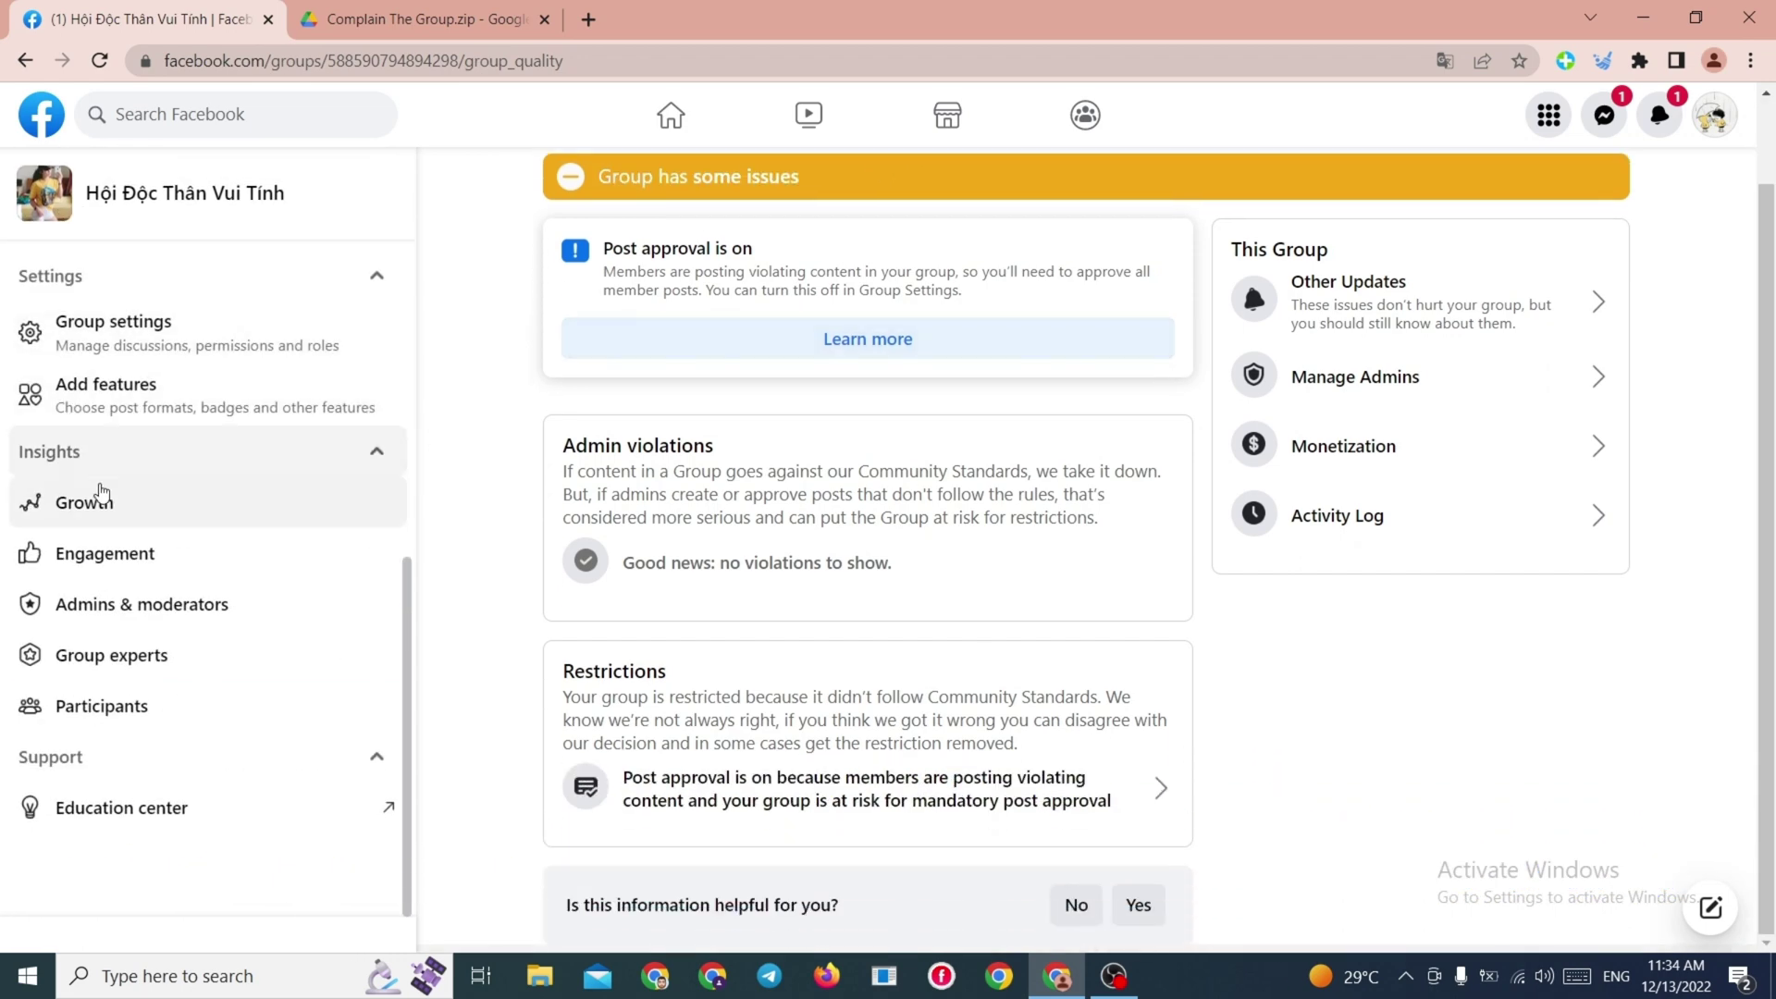
pyautogui.scroll(5, 139, 501)
pyautogui.scroll(-4, 162, 650)
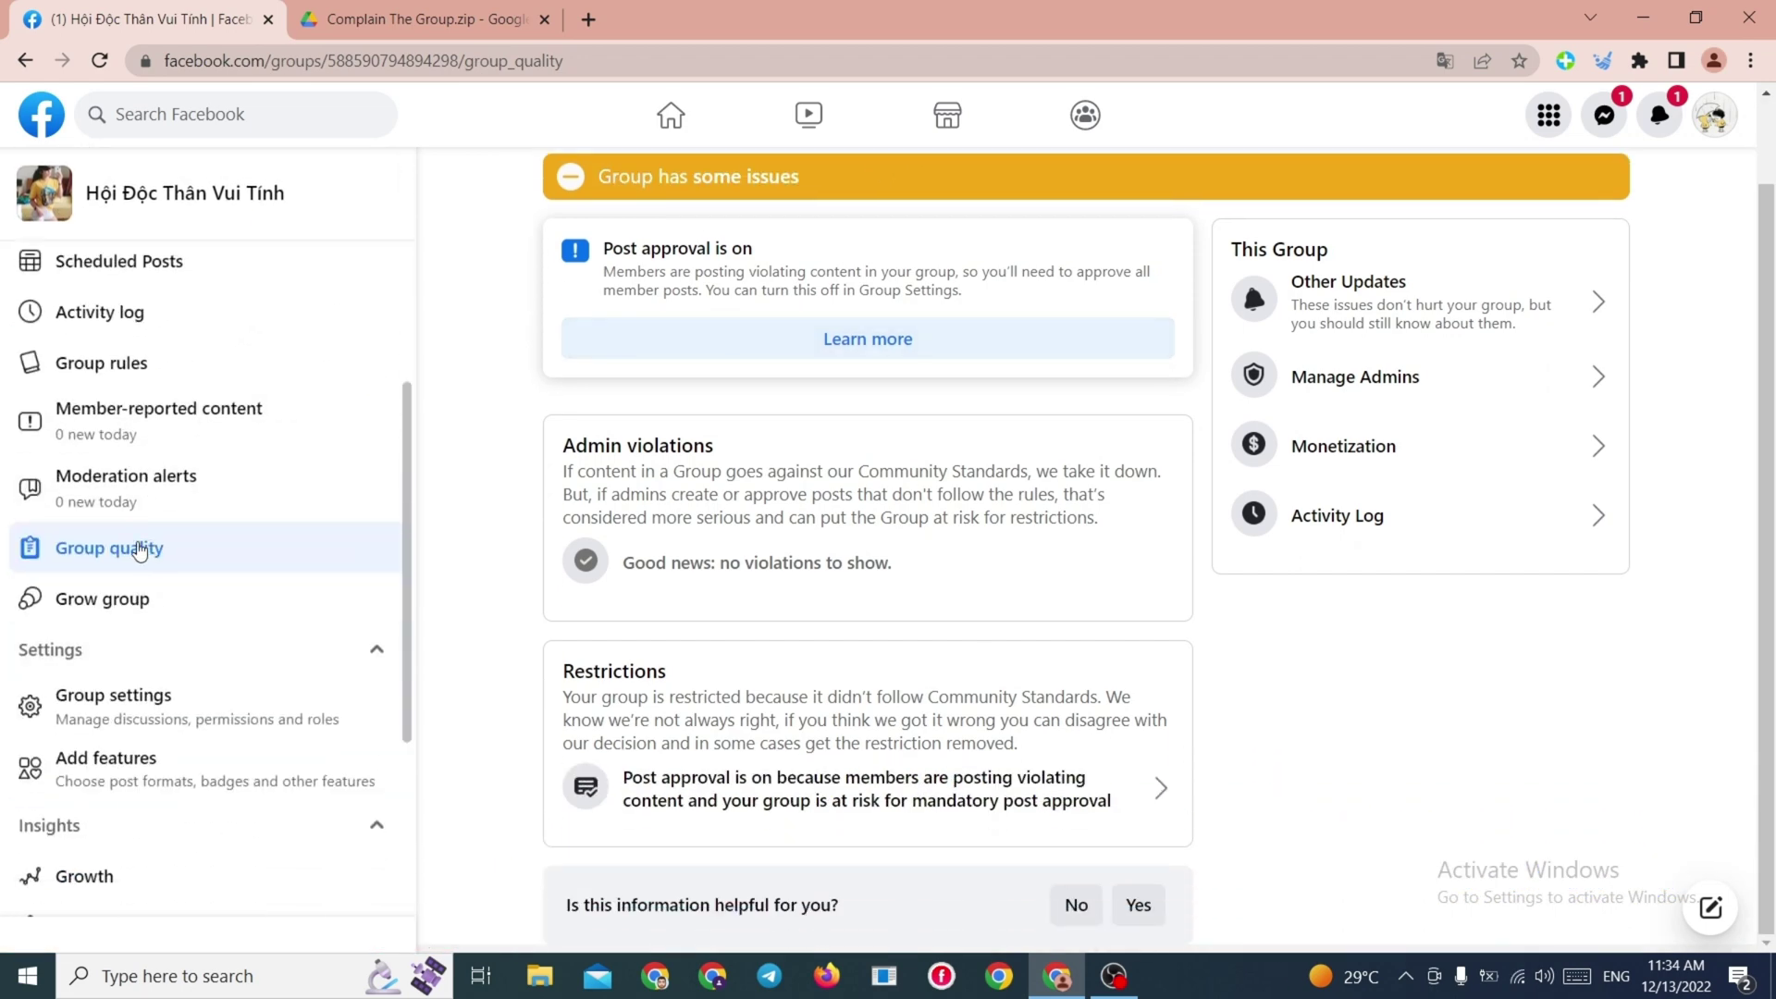
pyautogui.scroll(2, 736, 250)
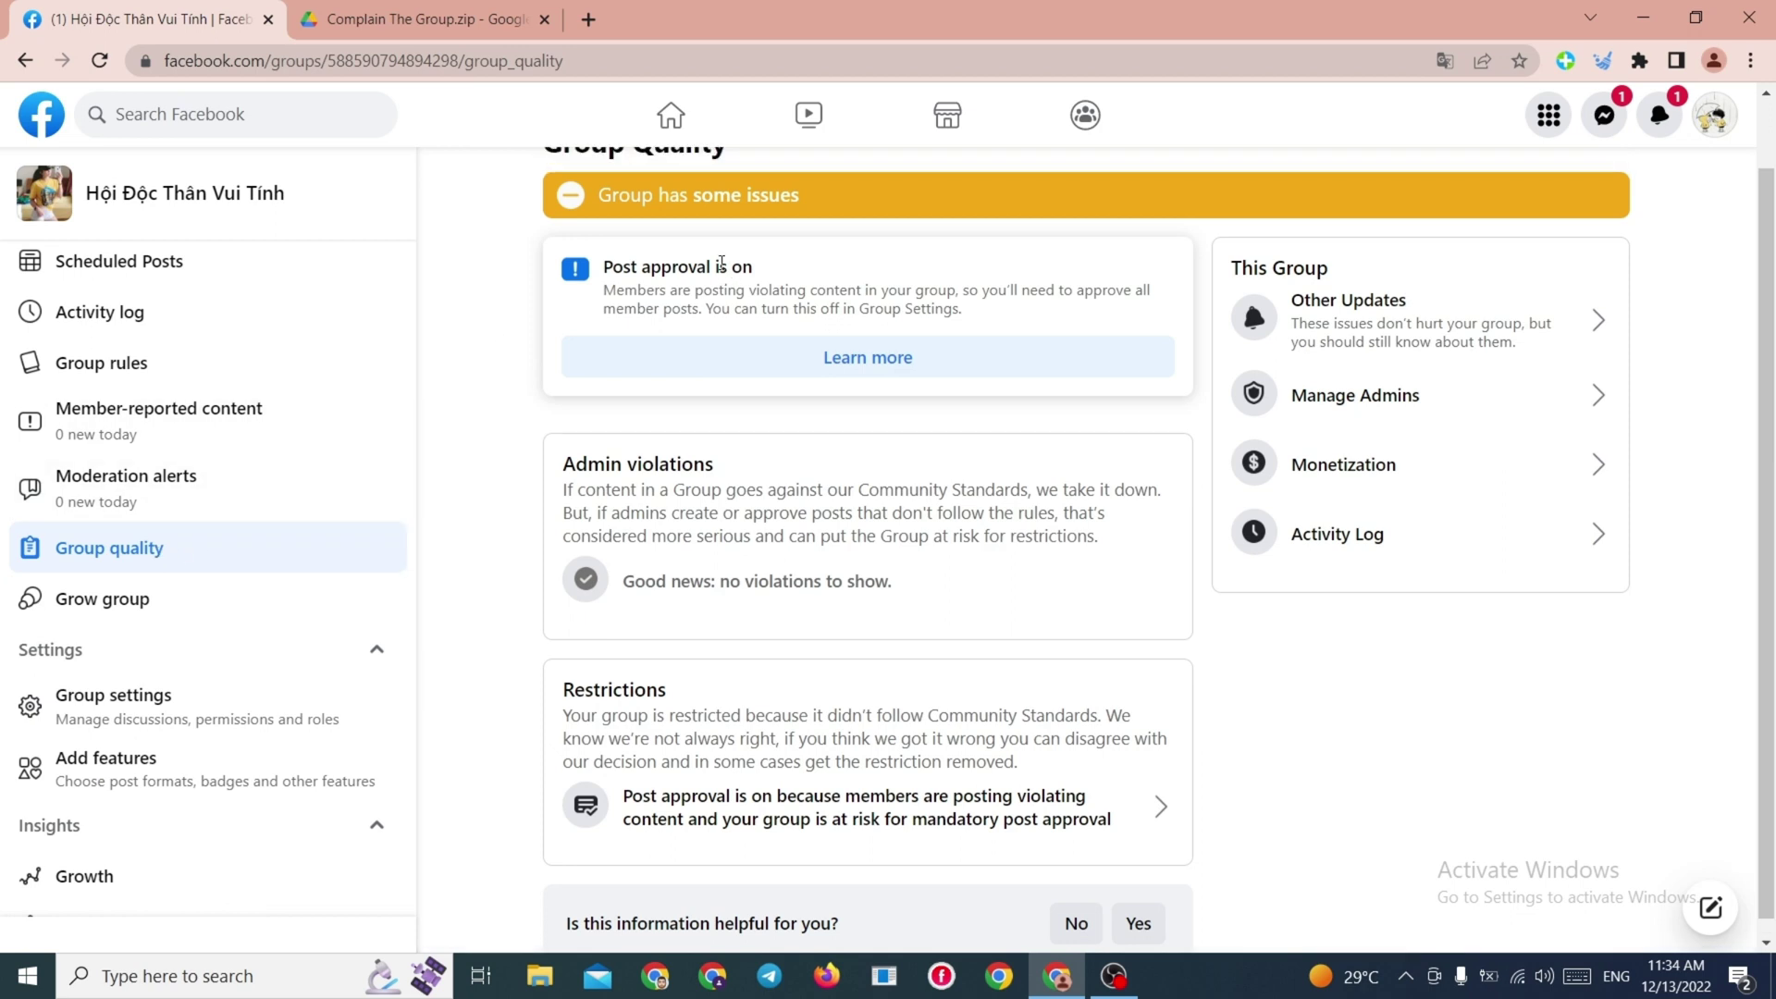
# Step: Download Complain The Group.zip from Google Drive and show its file options
pyautogui.click(423, 19)
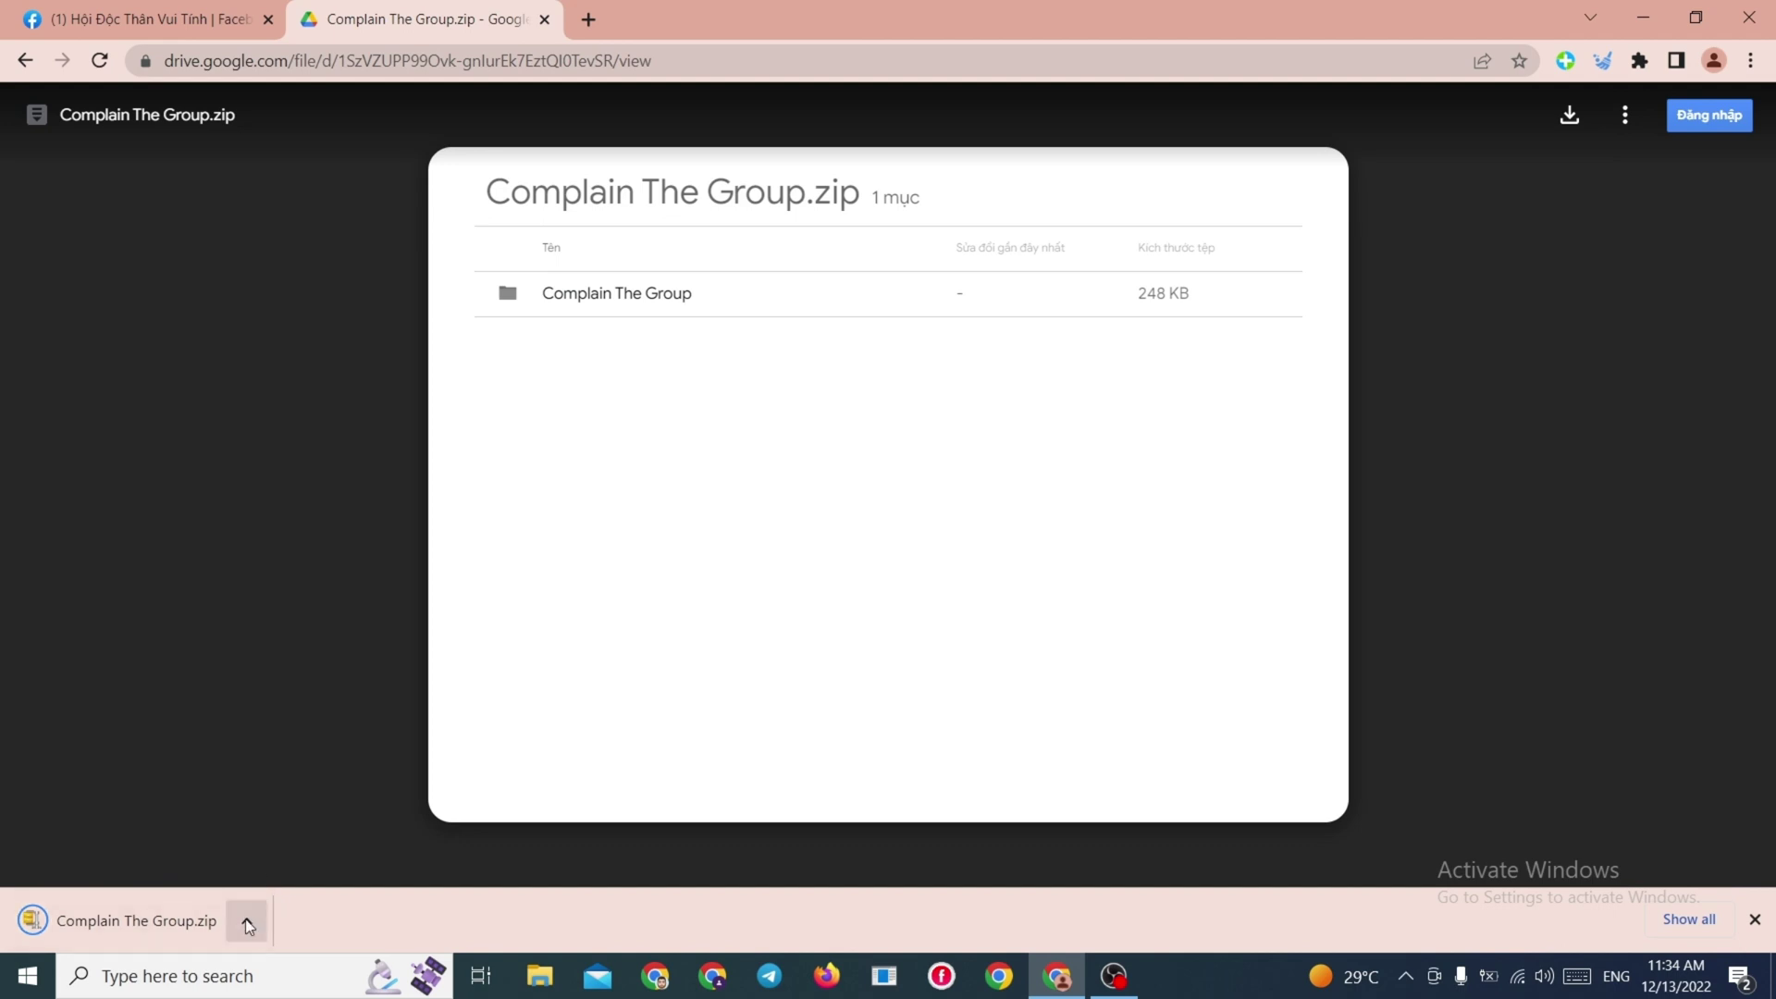
pyautogui.click(252, 920)
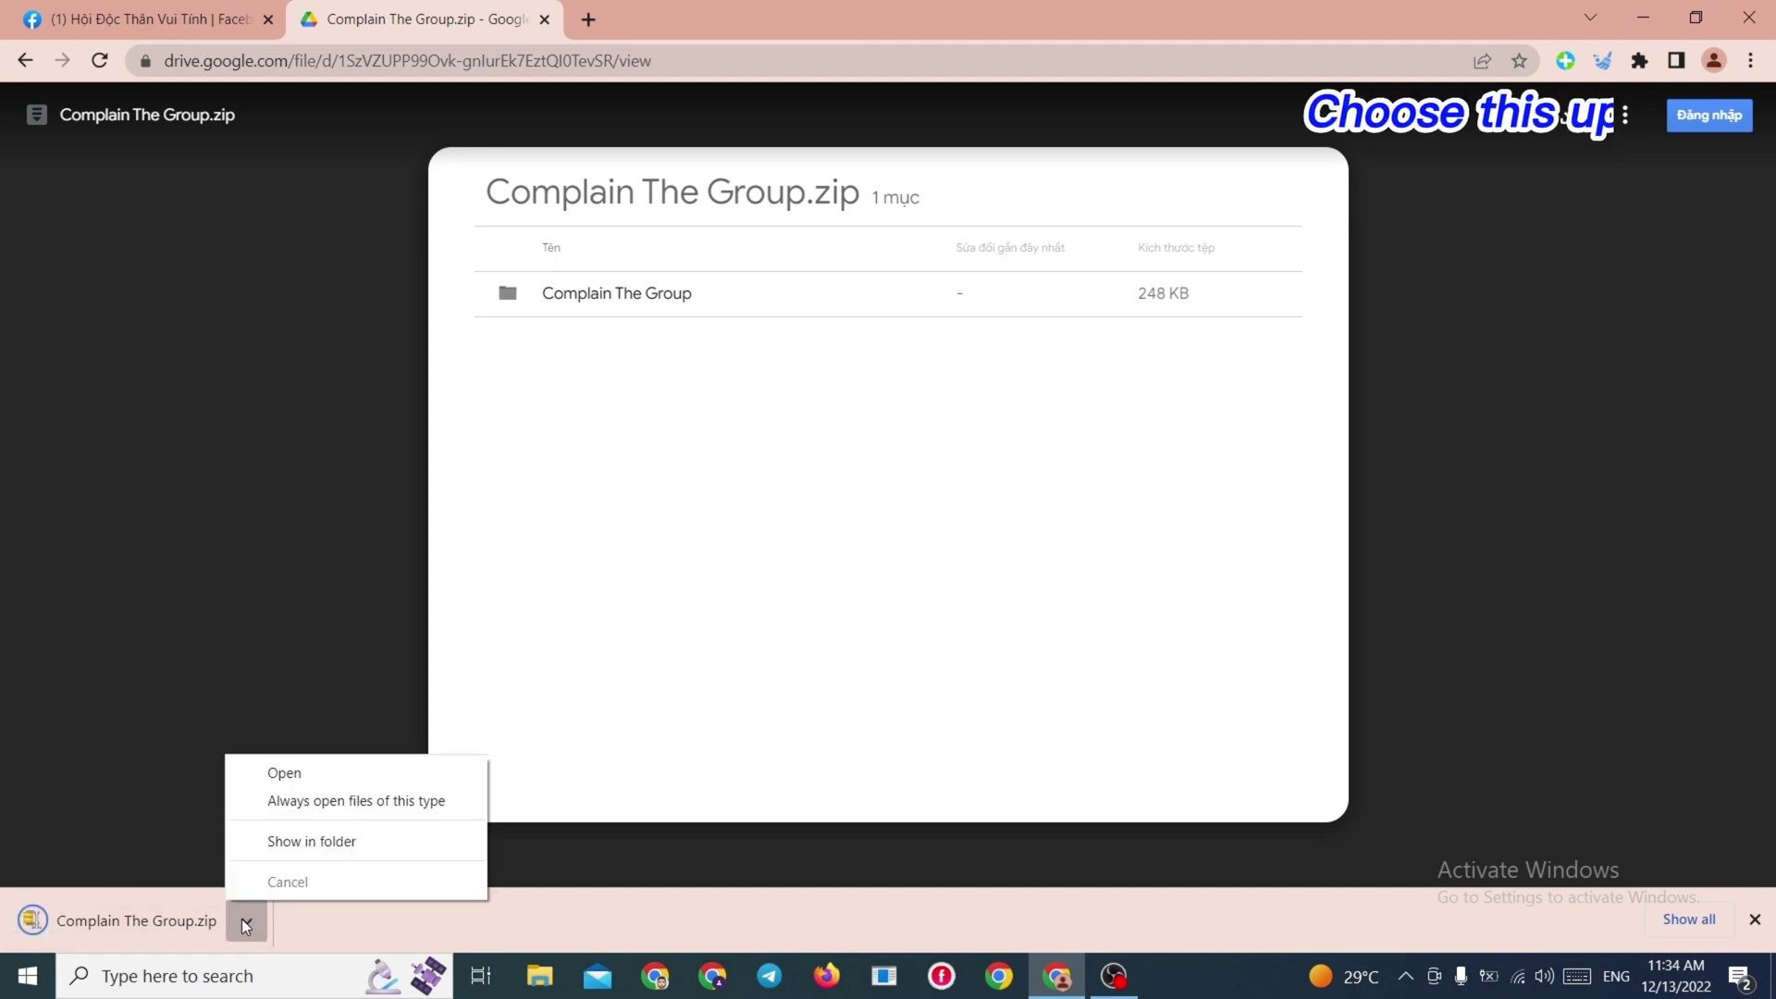
# Step: Extract Complain The Group.zip into the Download folder with Extract Here
pyautogui.click(303, 839)
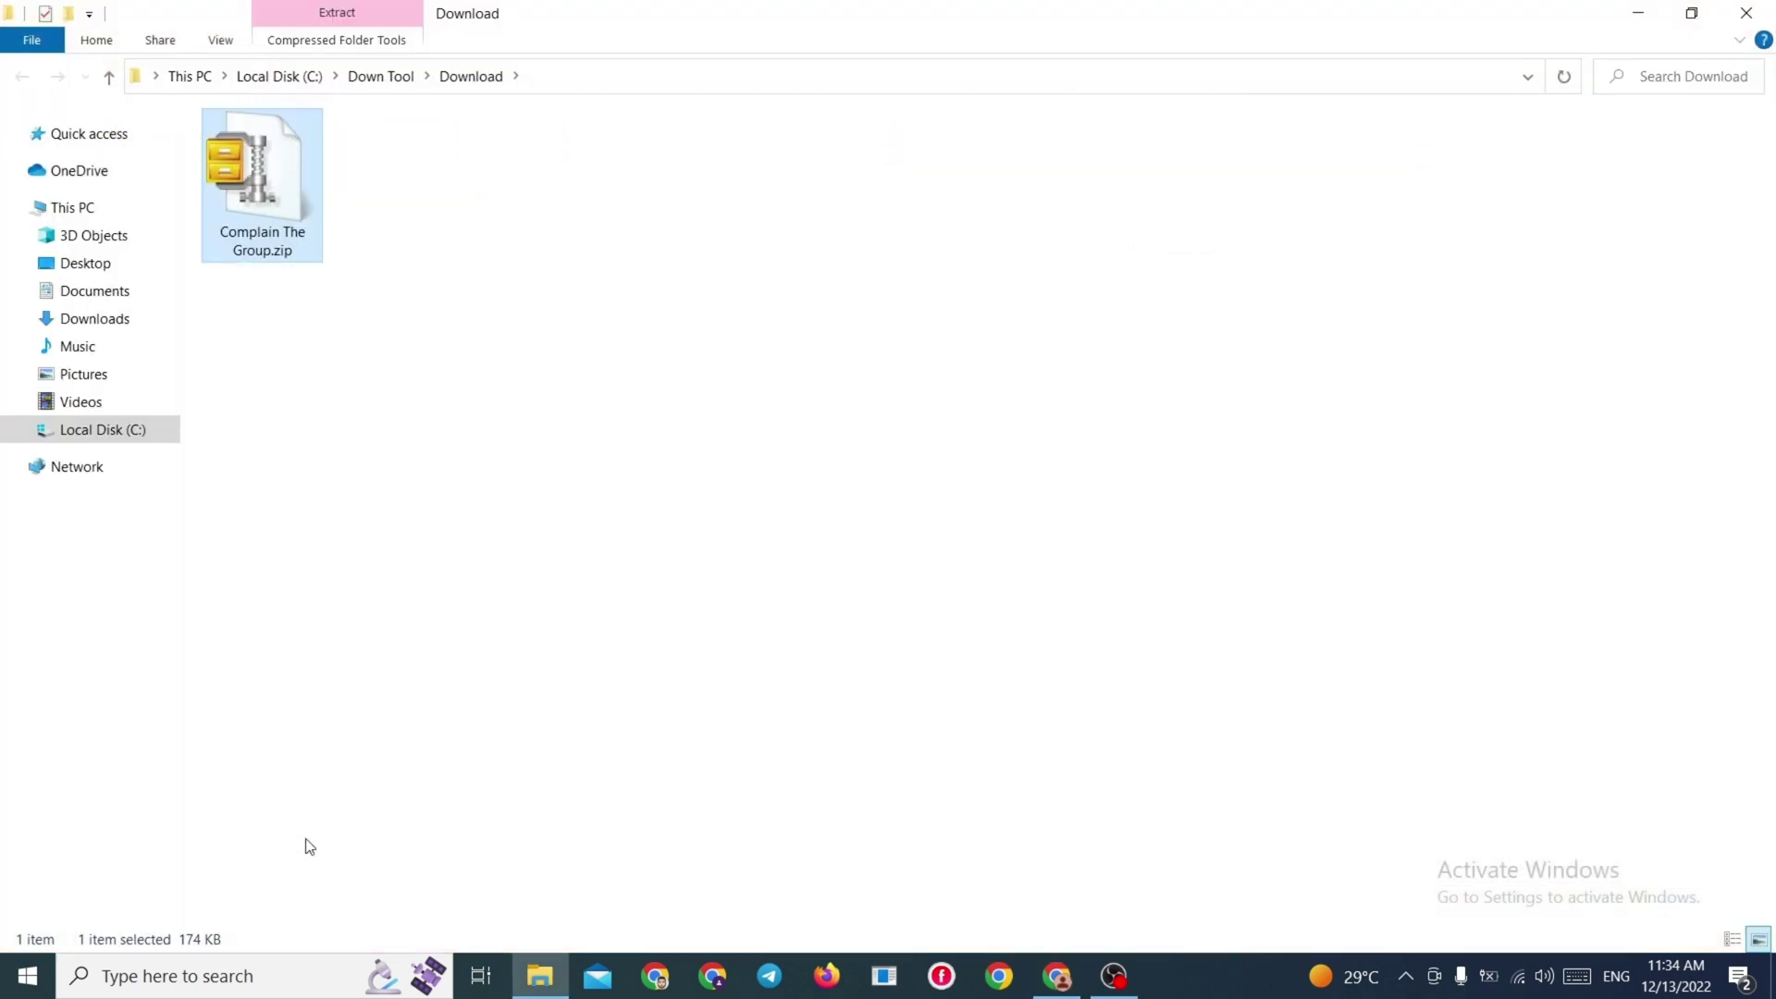
pyautogui.click(1690, 14)
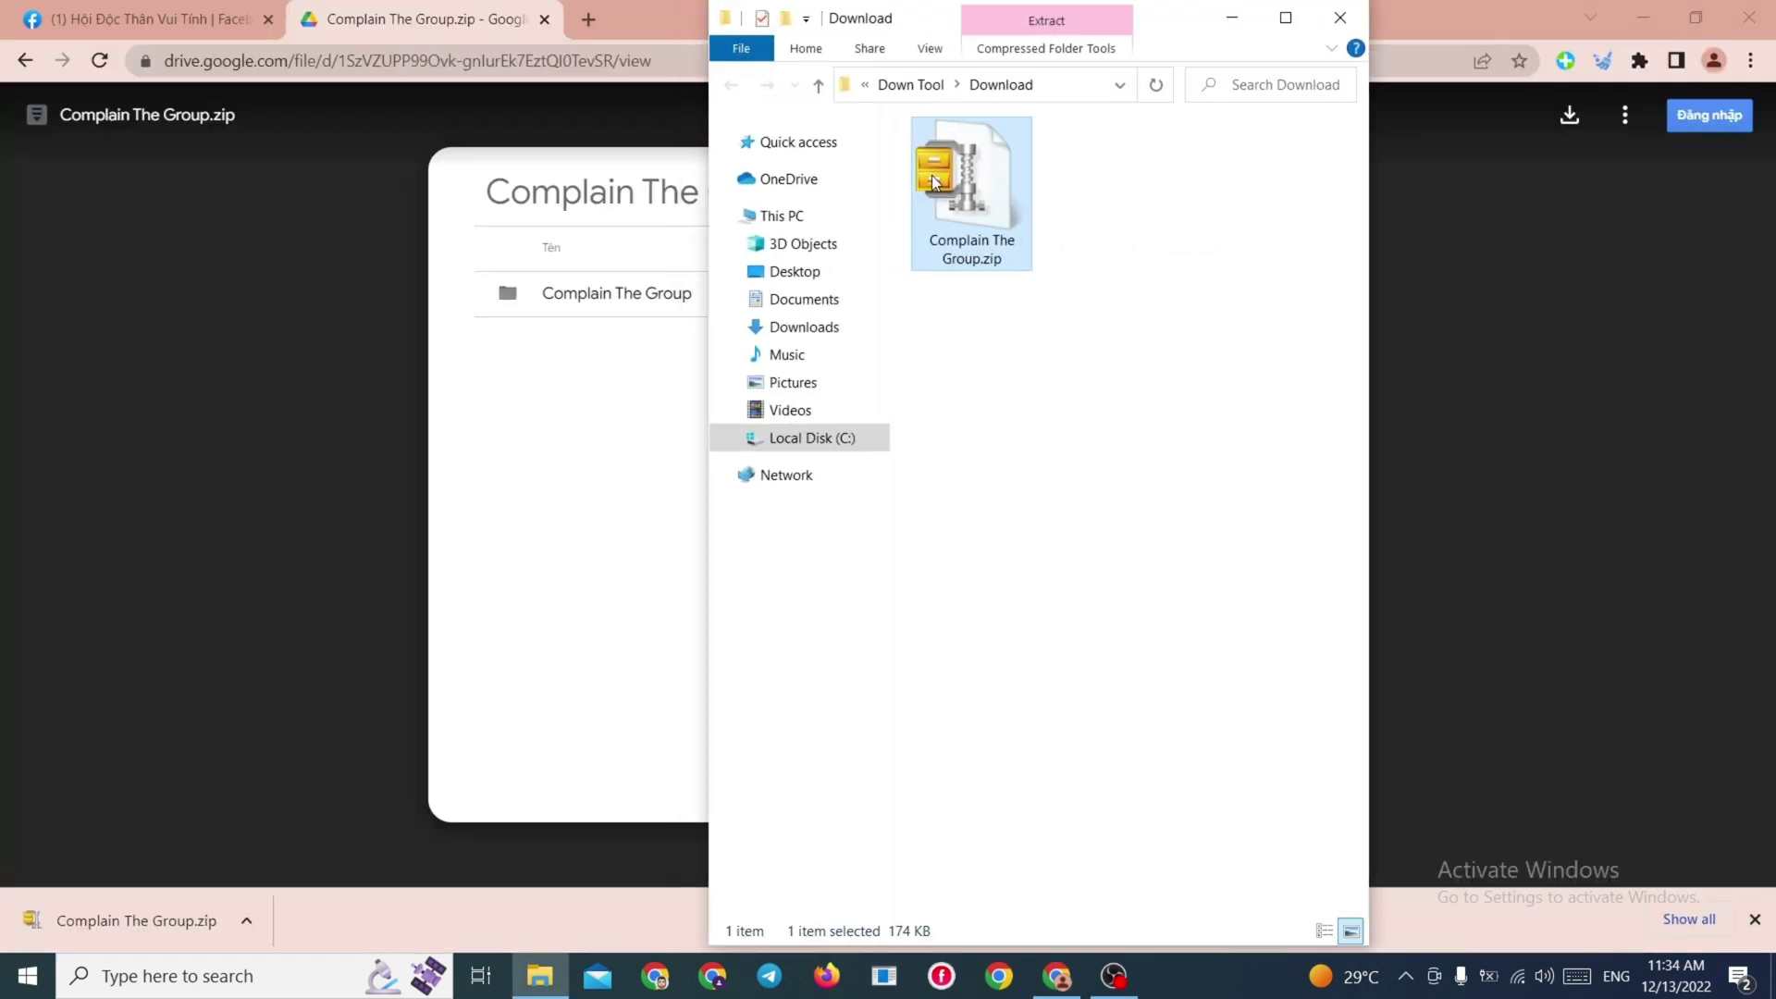
pyautogui.rightClick(998, 145)
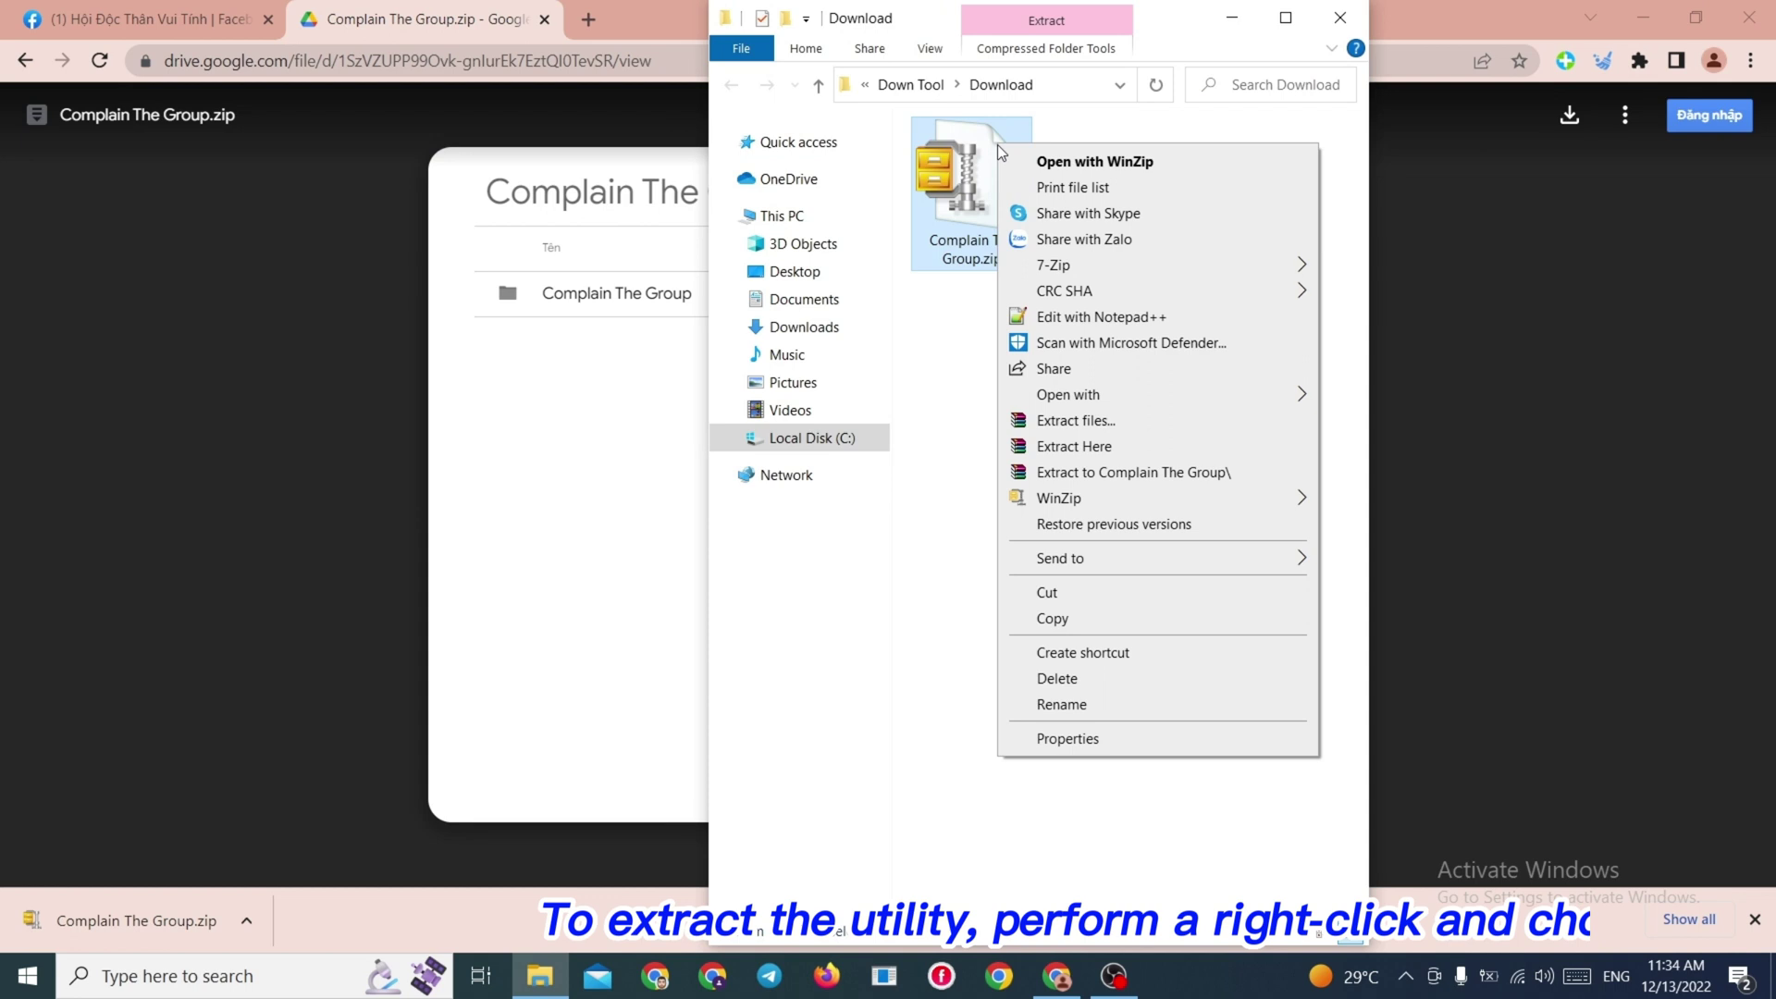
pyautogui.click(1083, 447)
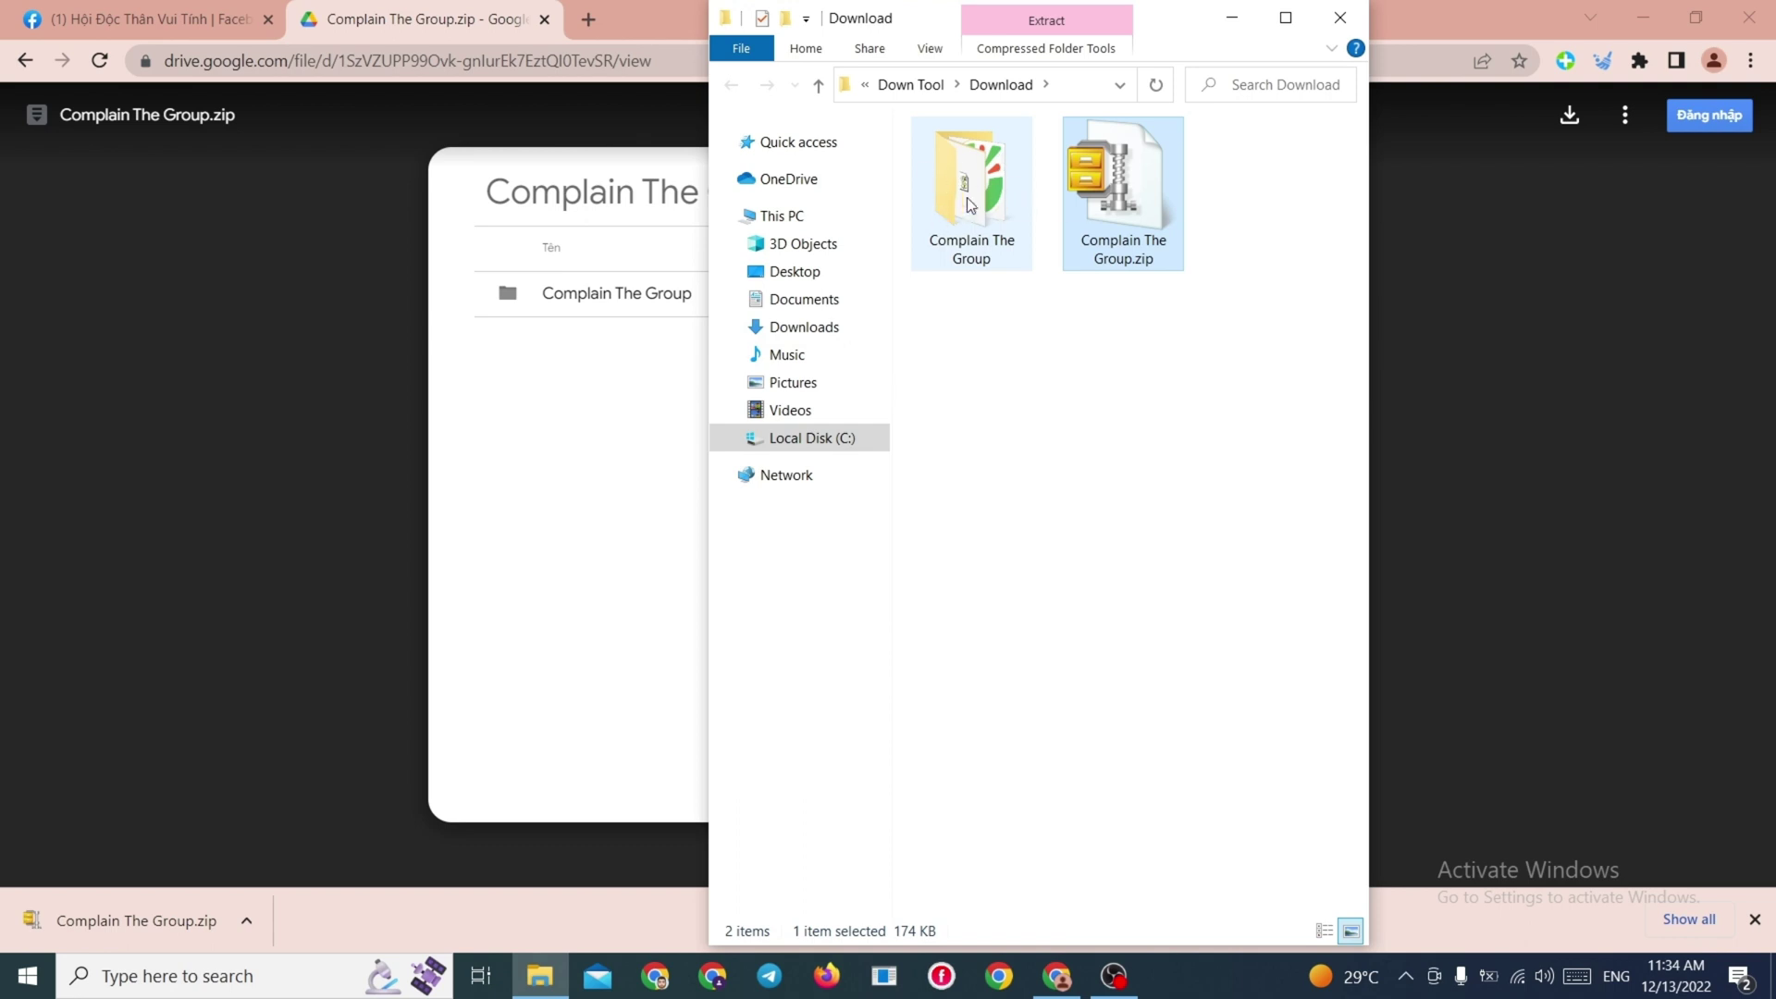
# Step: From the Facebook tab, open Chrome's Extensions page via More tools
pyautogui.click(1231, 18)
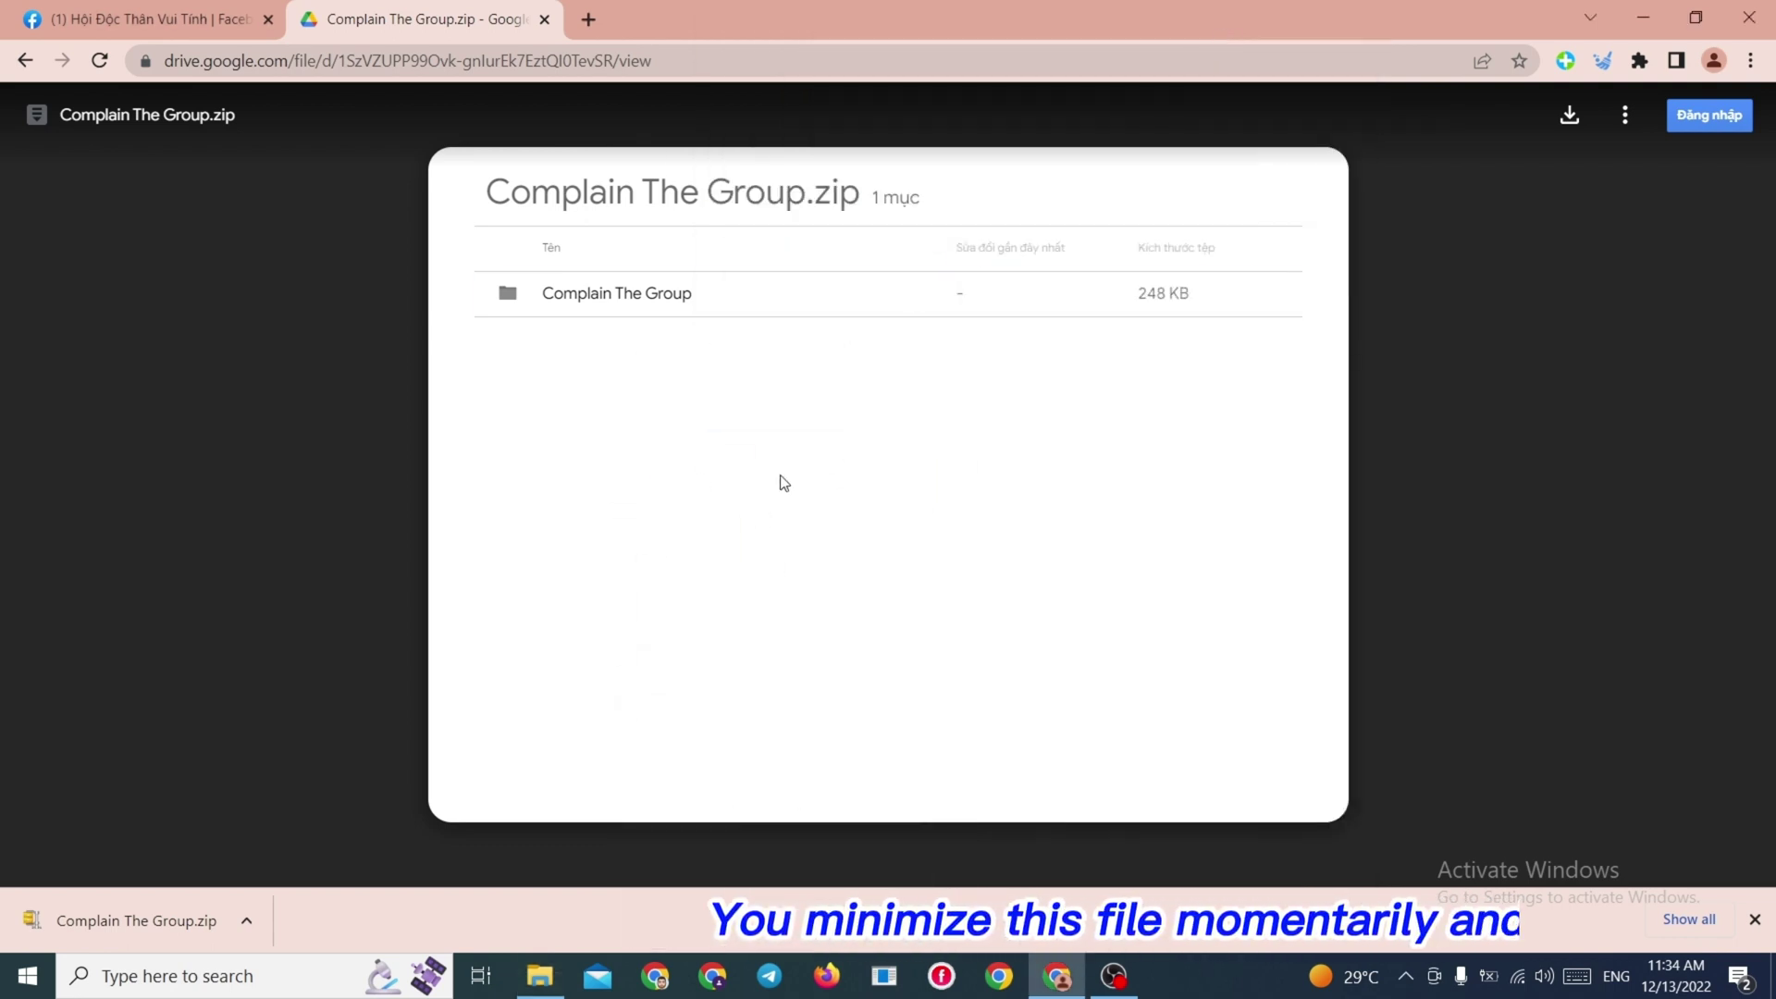
pyautogui.click(154, 19)
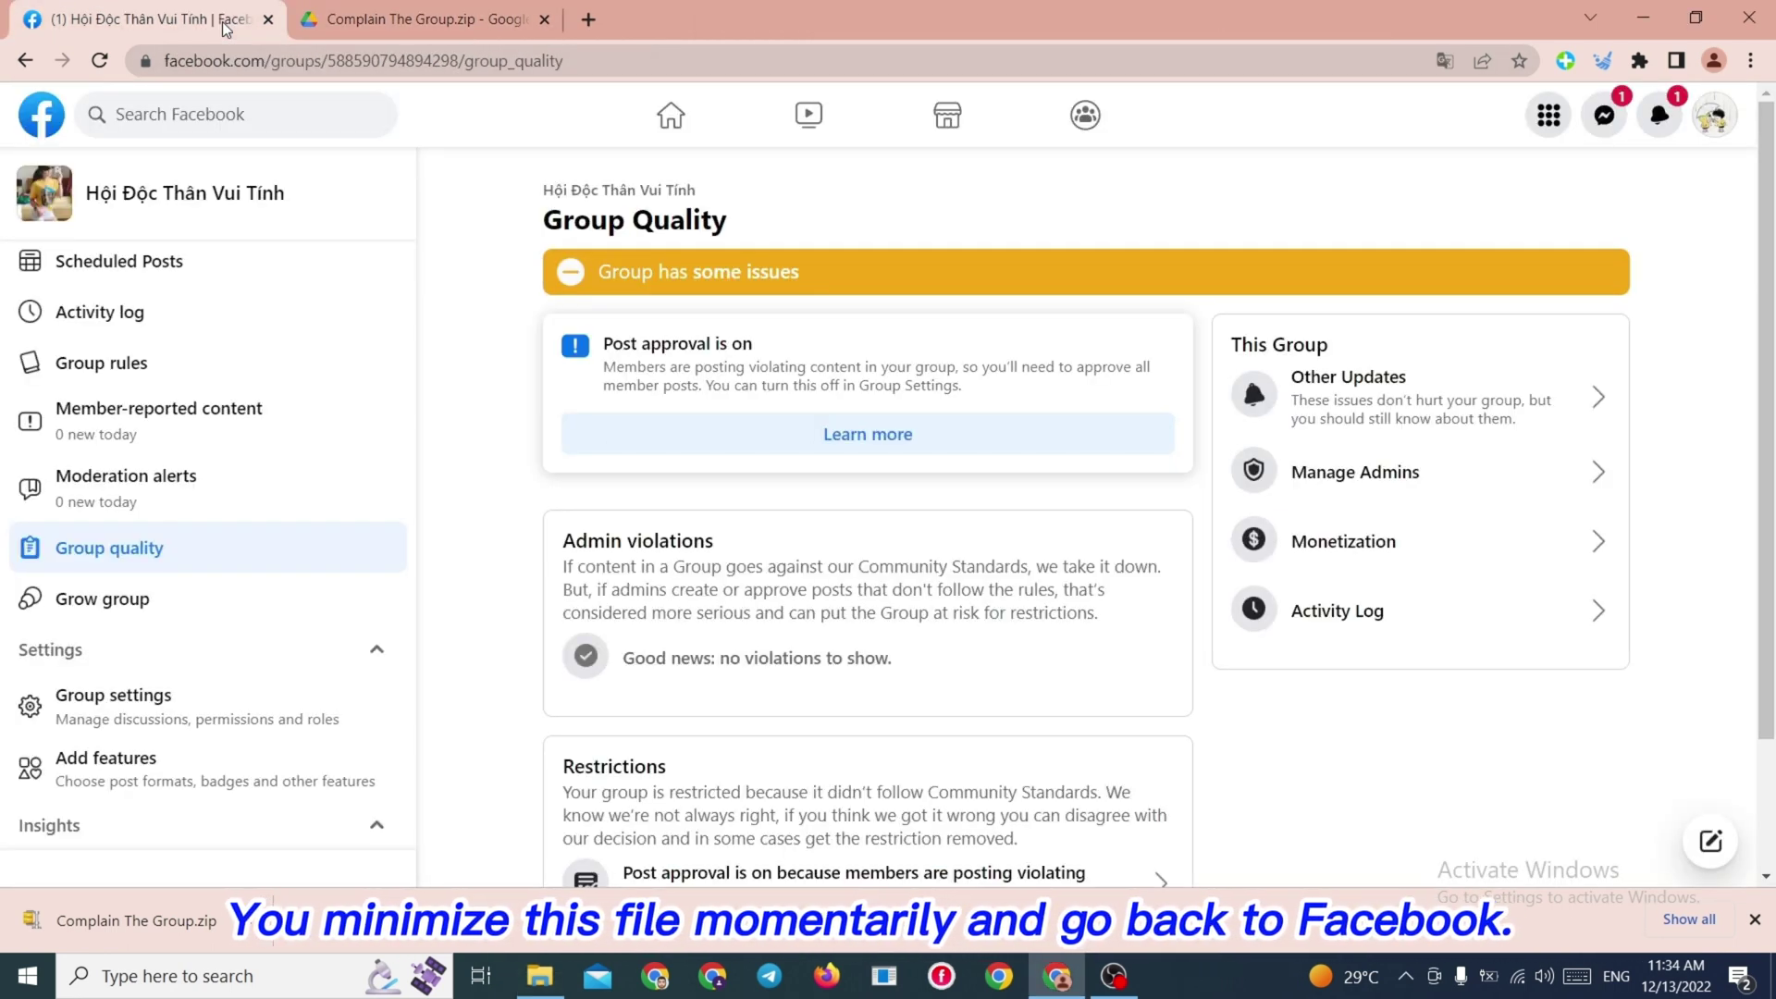
pyautogui.click(1752, 60)
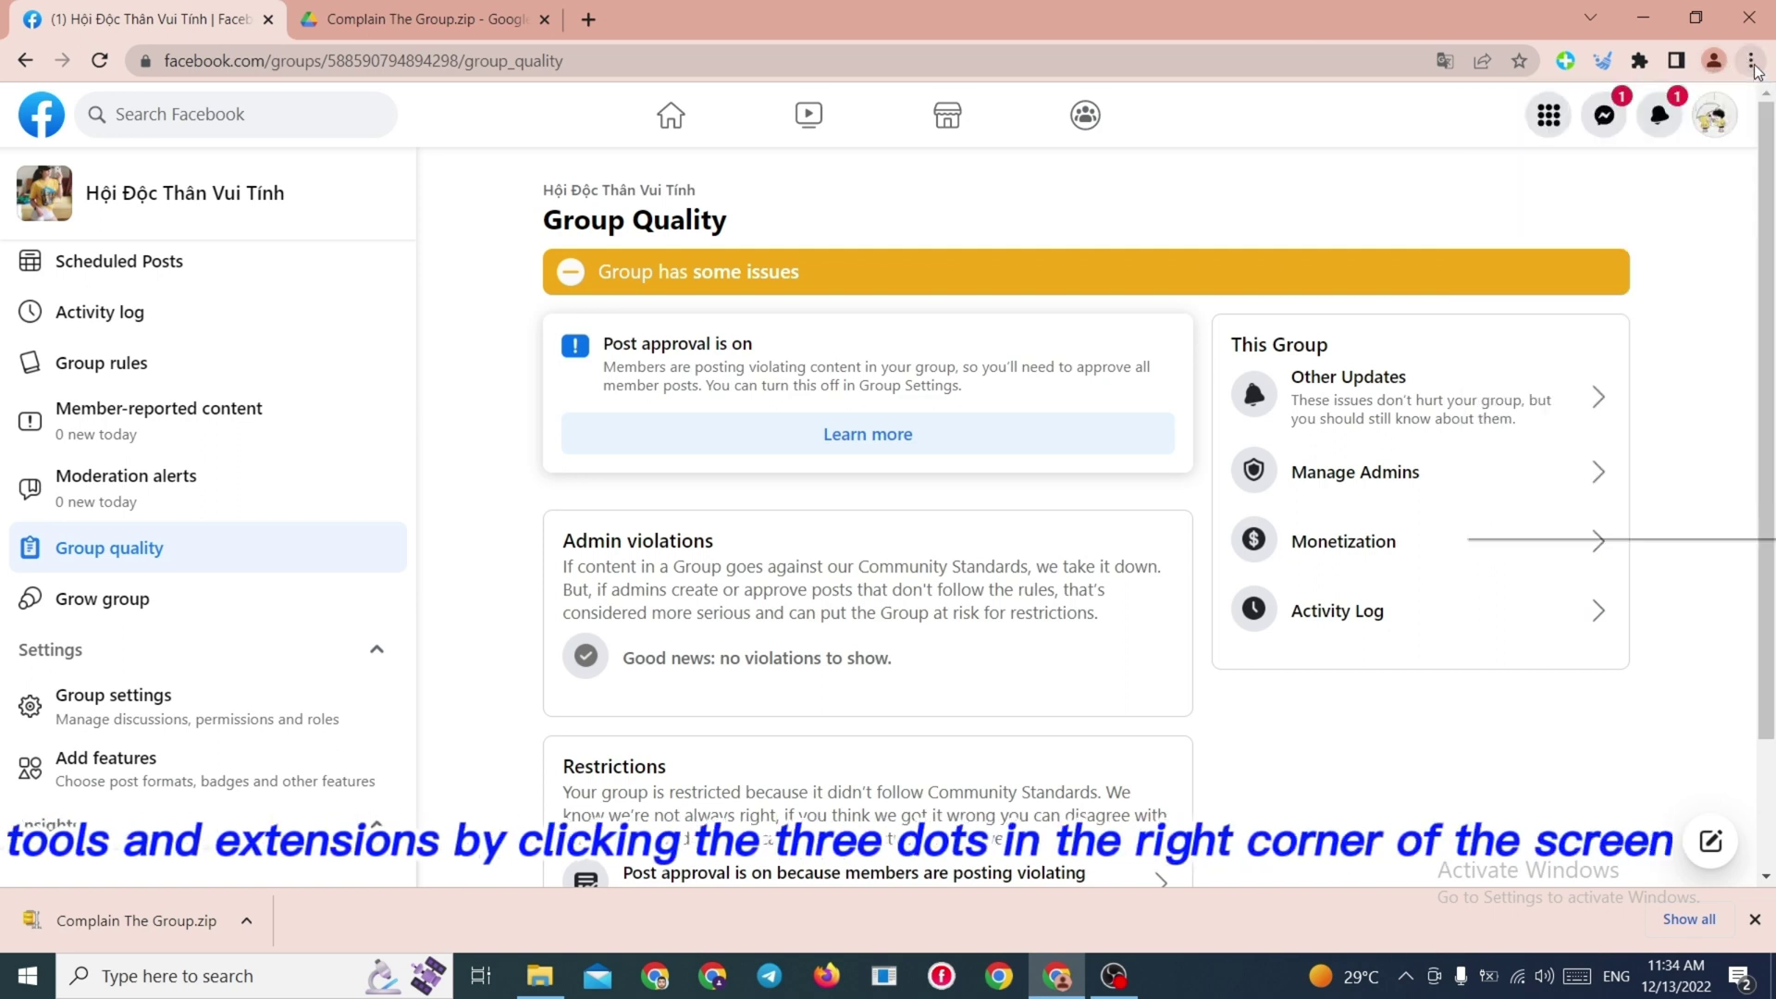
pyautogui.click(1753, 62)
pyautogui.moveTo(1540, 389)
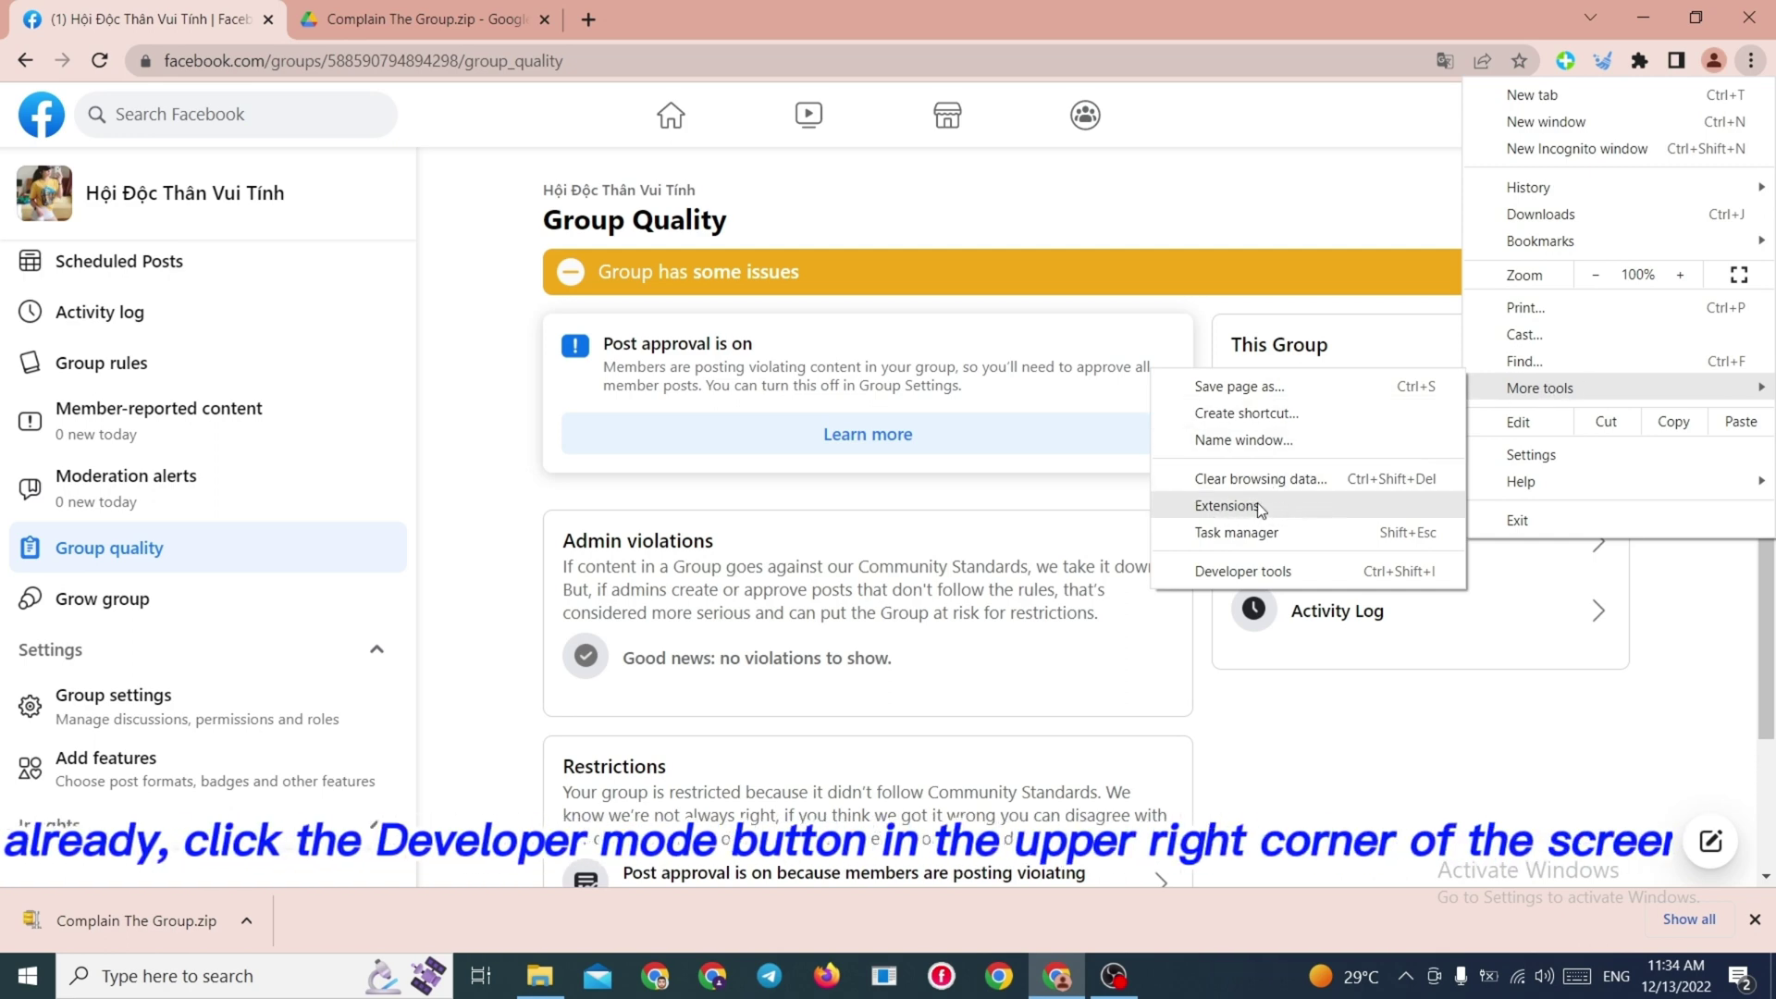
pyautogui.click(1228, 506)
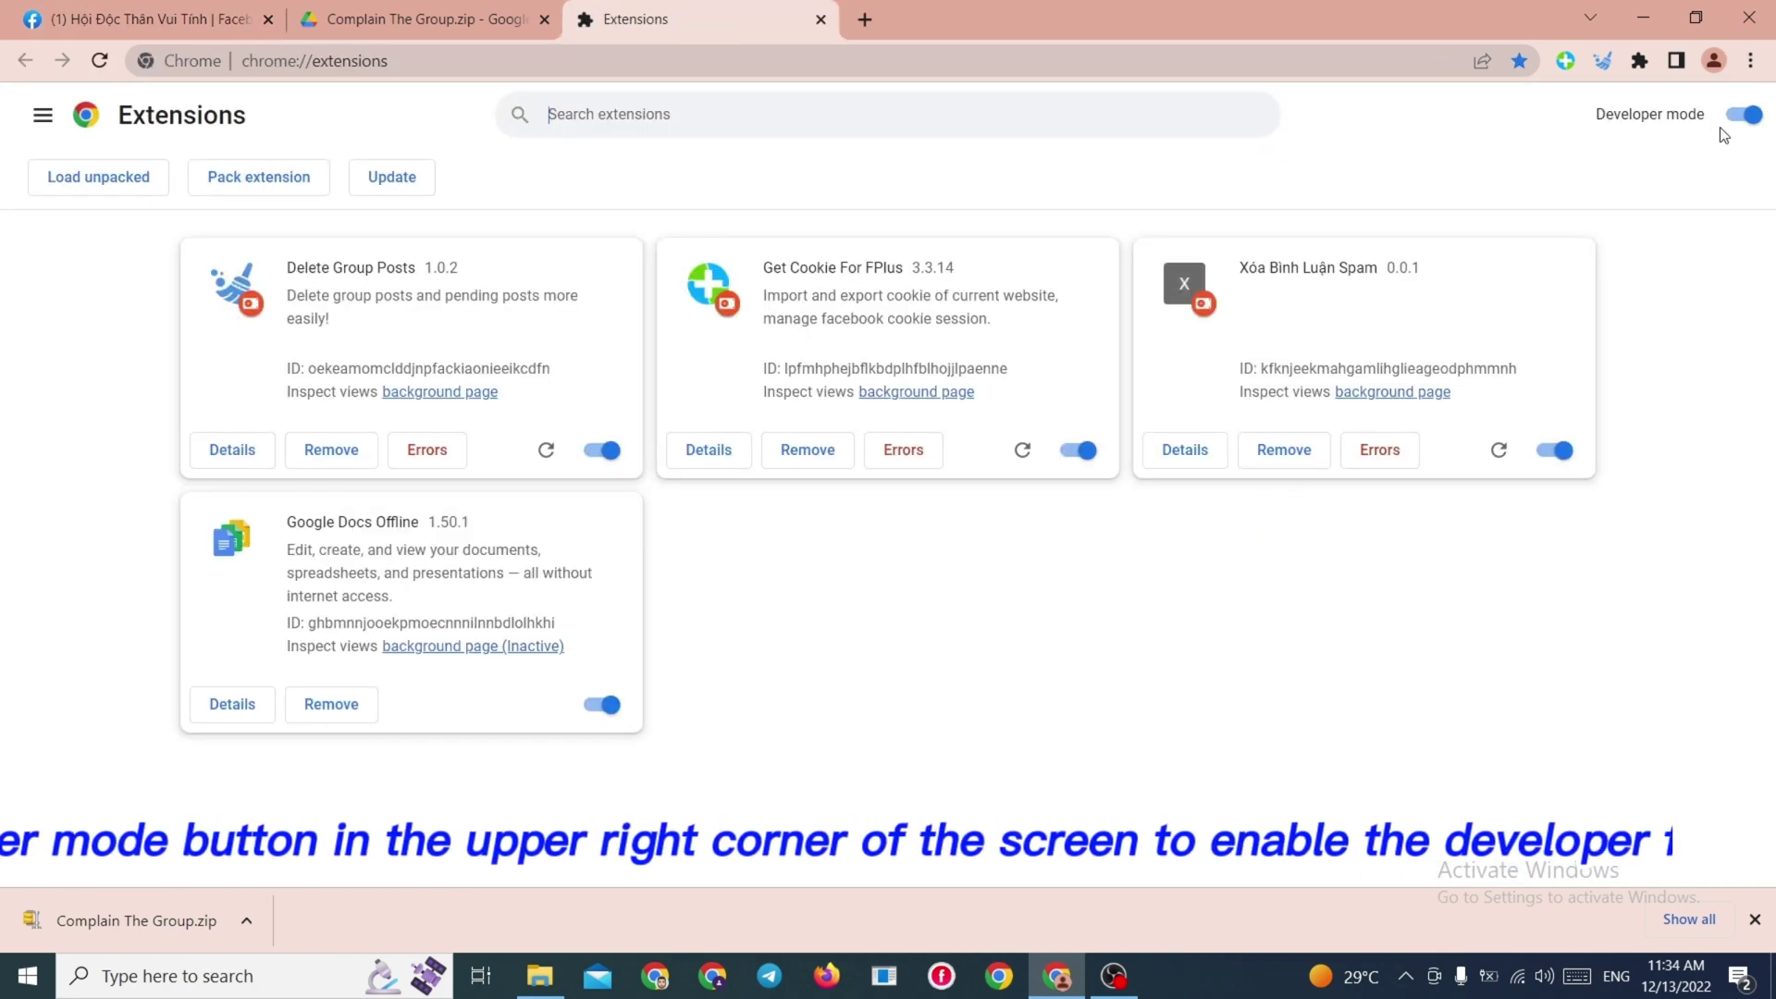
# Step: With Developer mode on, load the Complain The Group folder as an extension
pyautogui.click(1745, 115)
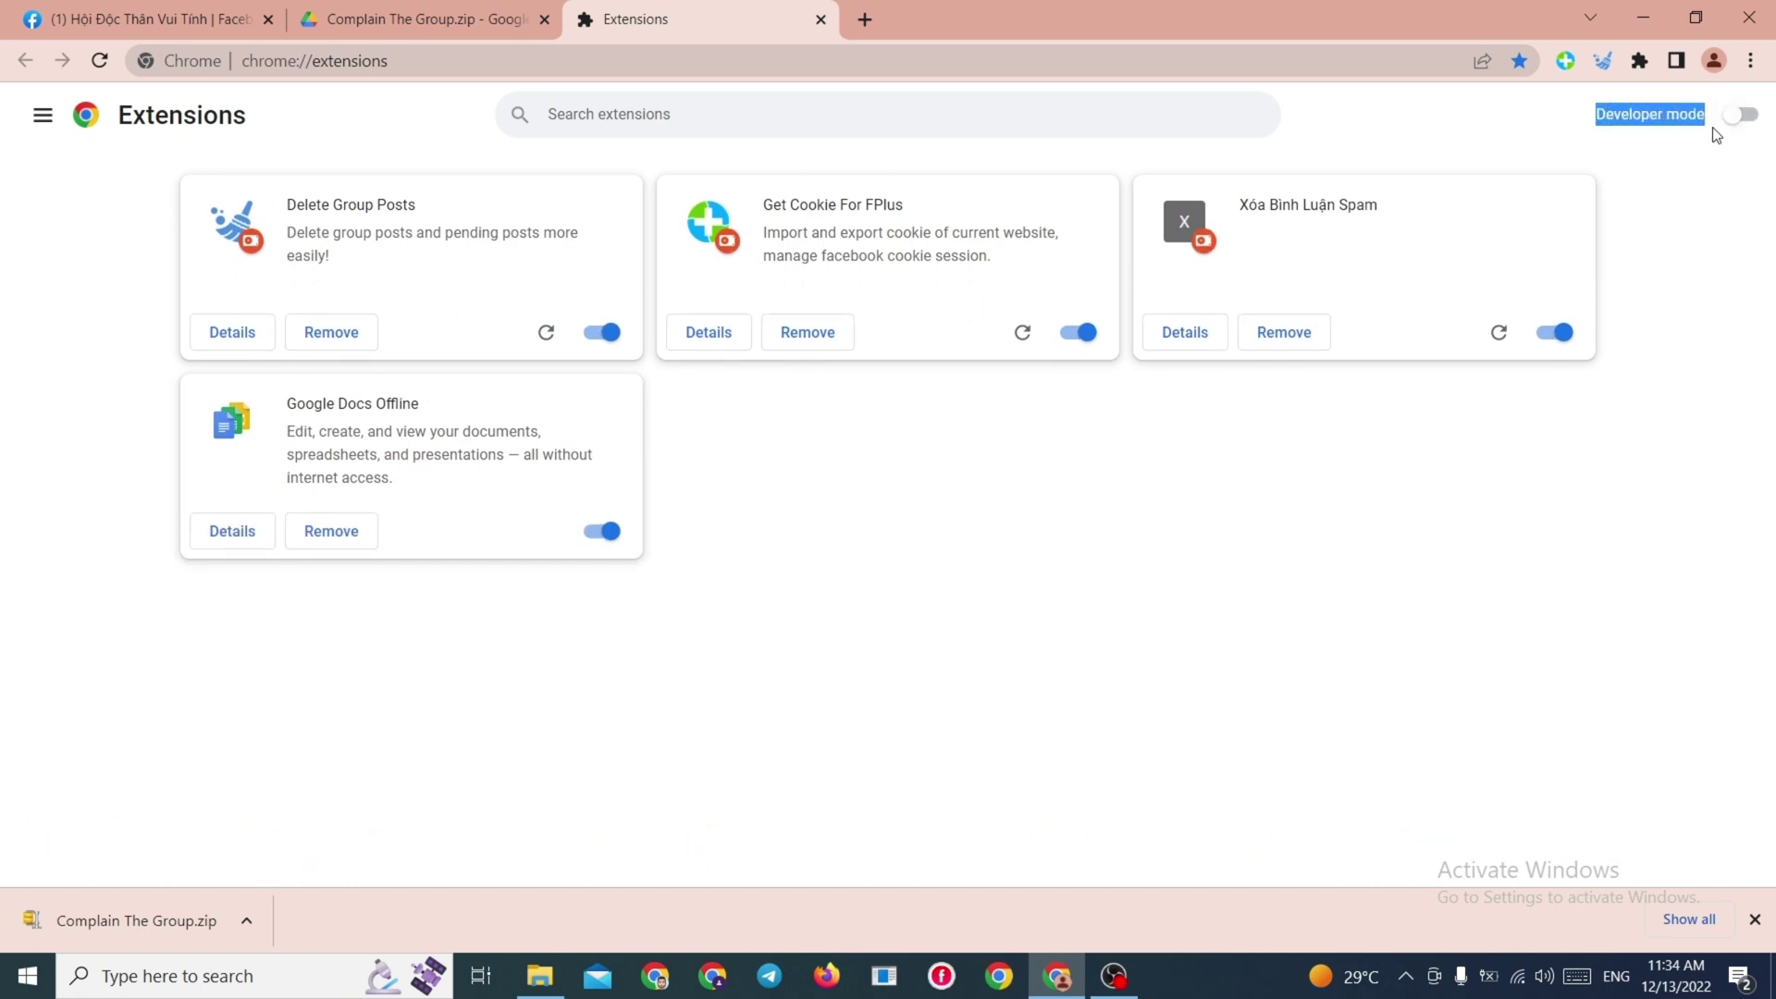
pyautogui.click(1736, 125)
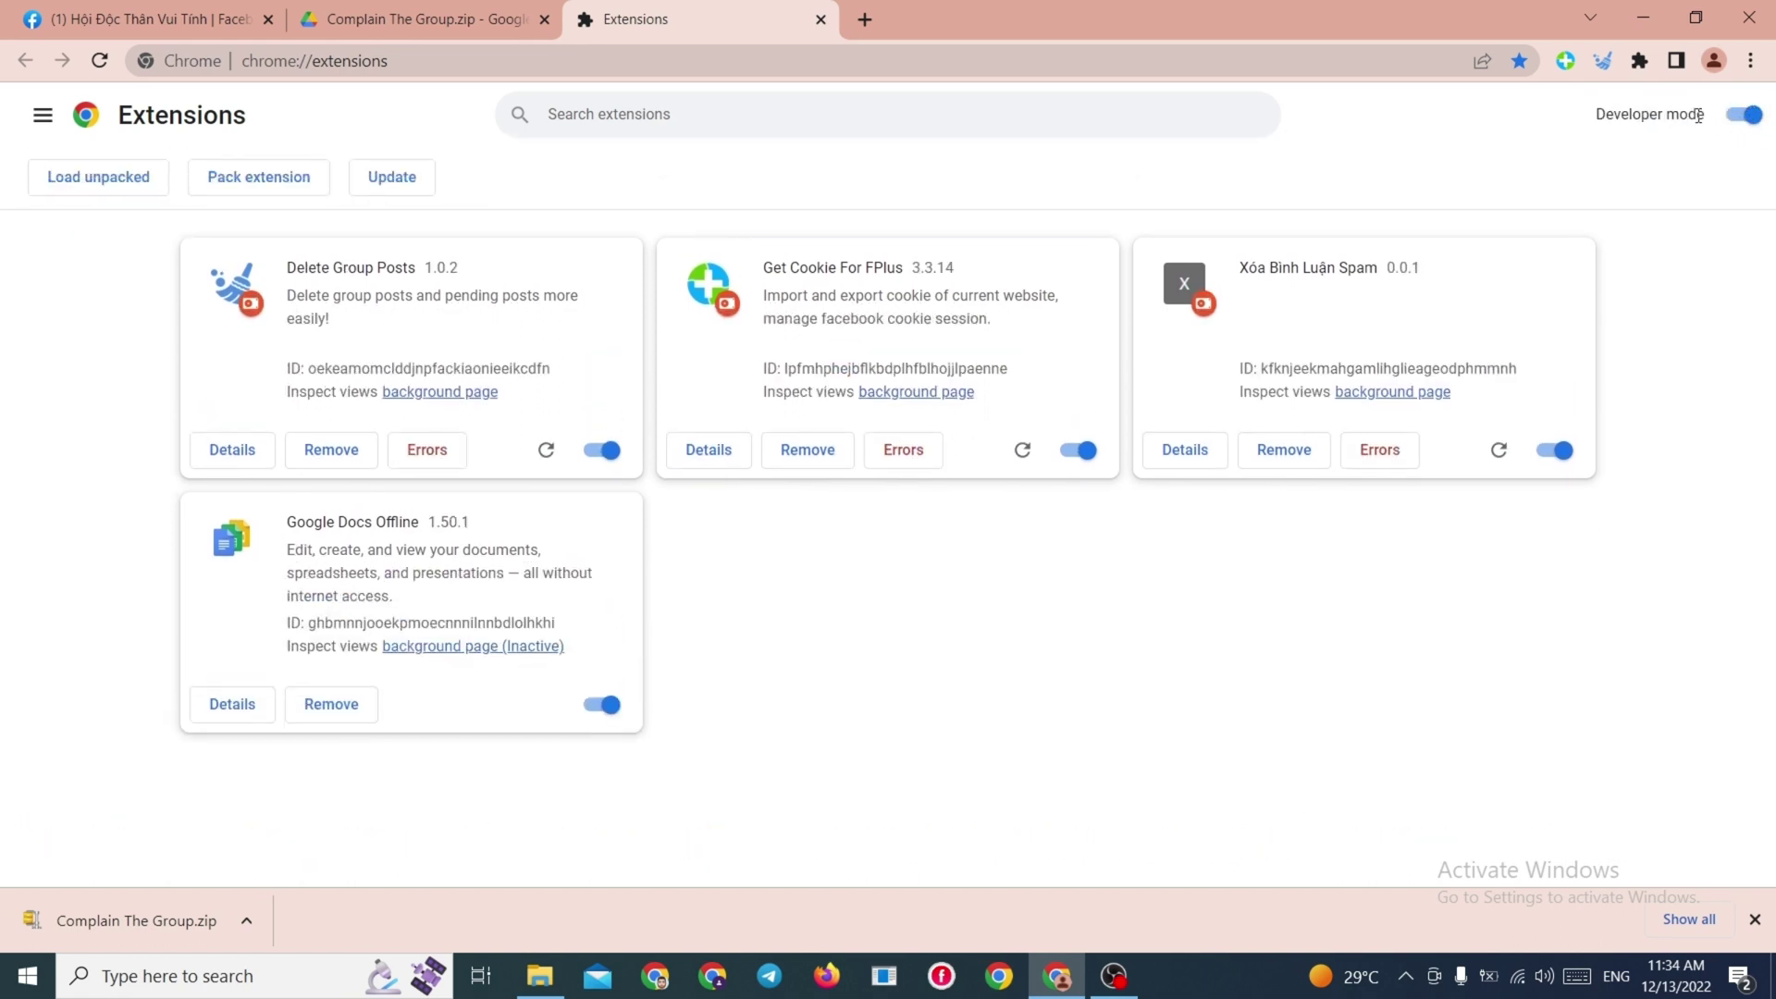
pyautogui.click(540, 976)
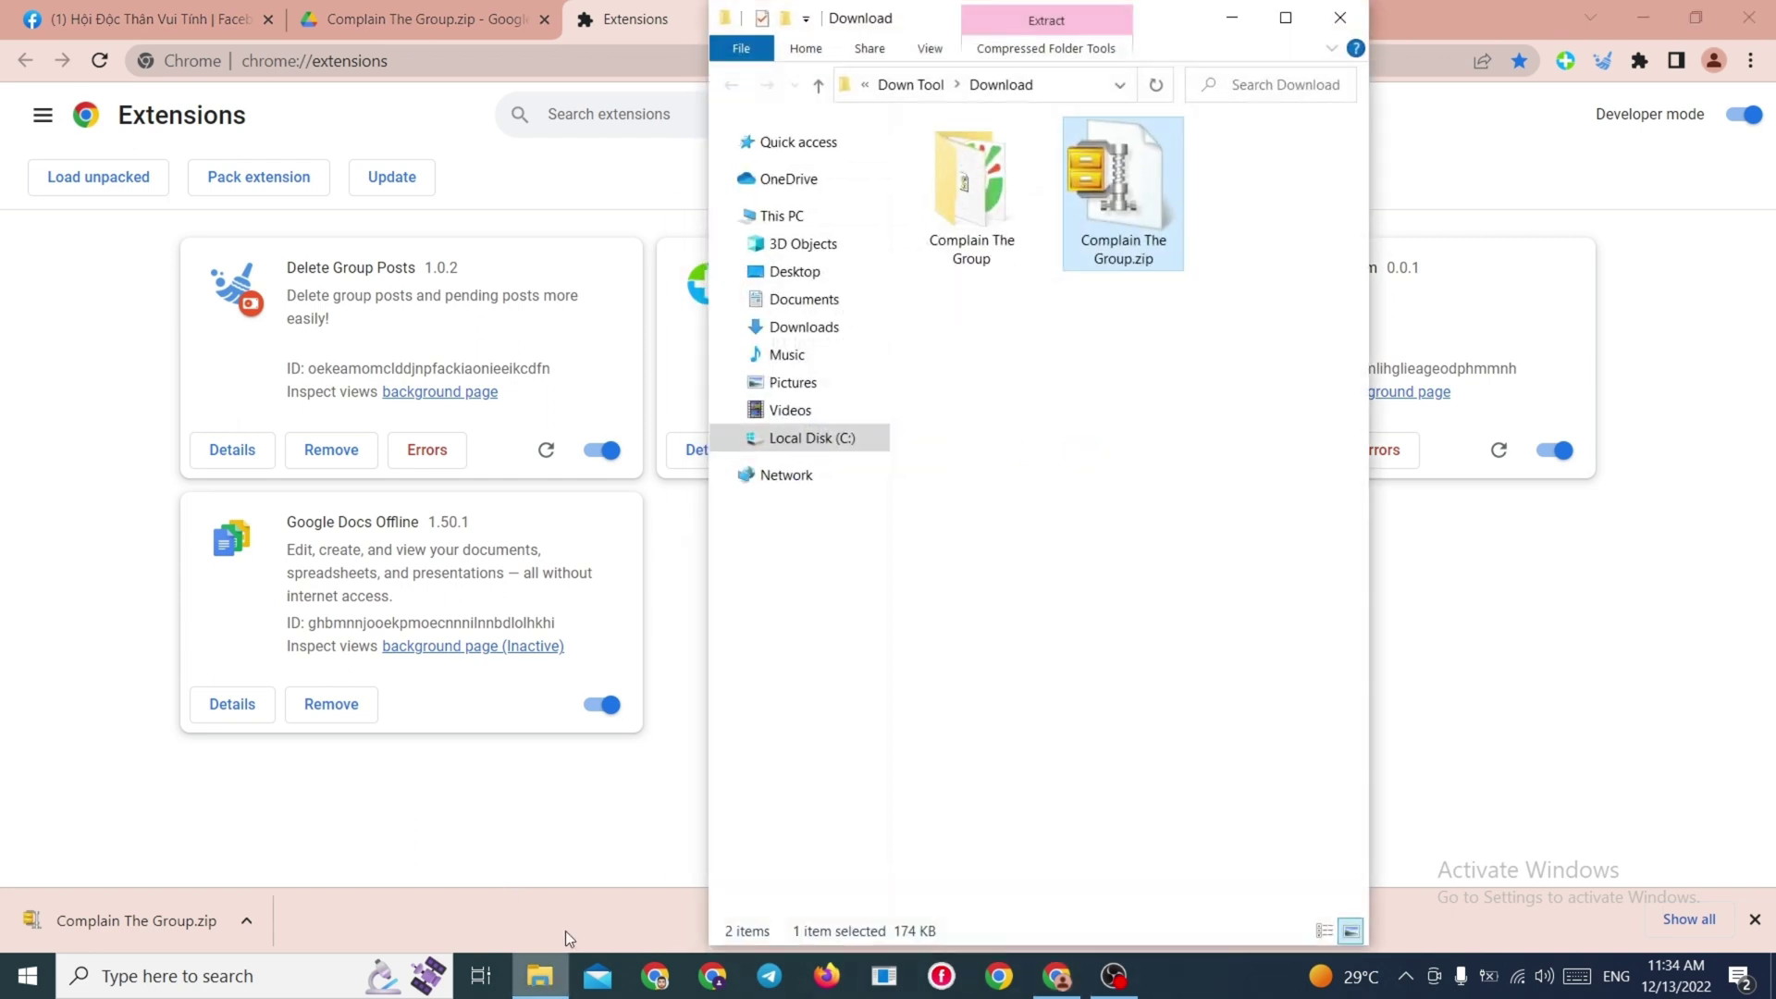
pyautogui.moveTo(972, 180)
pyautogui.mouseDown()
pyautogui.moveTo(550, 415)
pyautogui.moveTo(529, 370)
pyautogui.mouseUp()
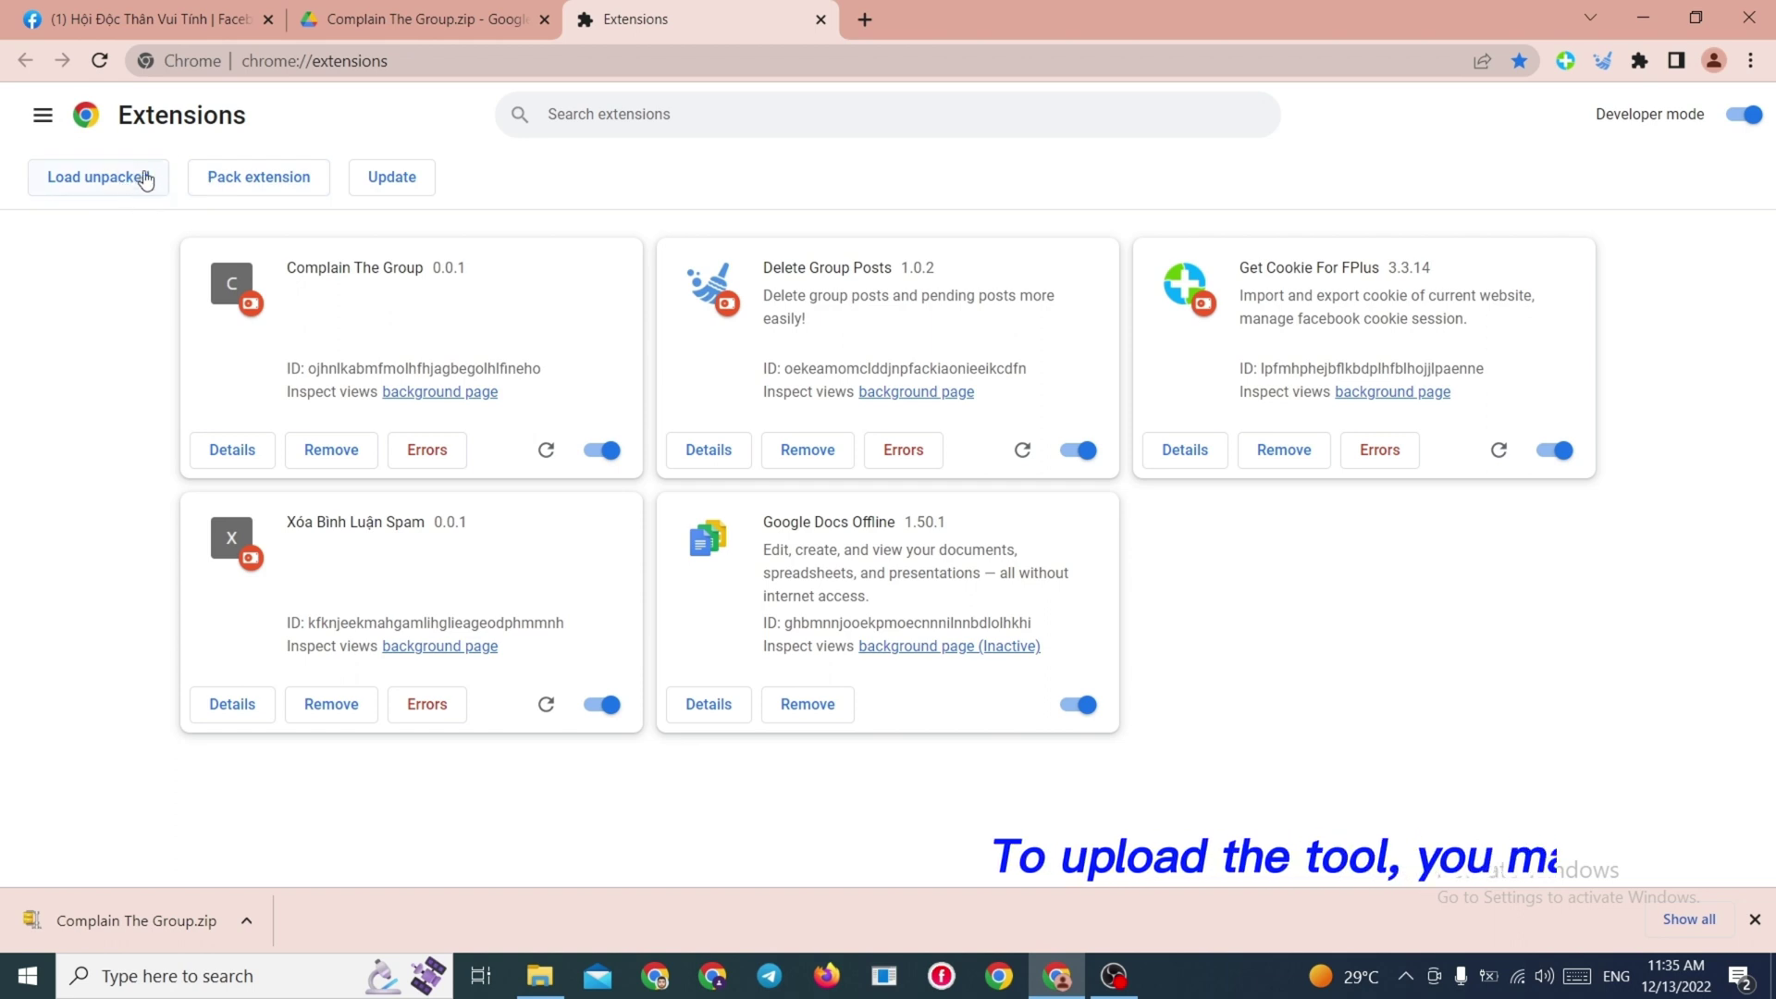
# Step: Pin Complain The Group to the toolbar and open its appeal page
pyautogui.click(80, 19)
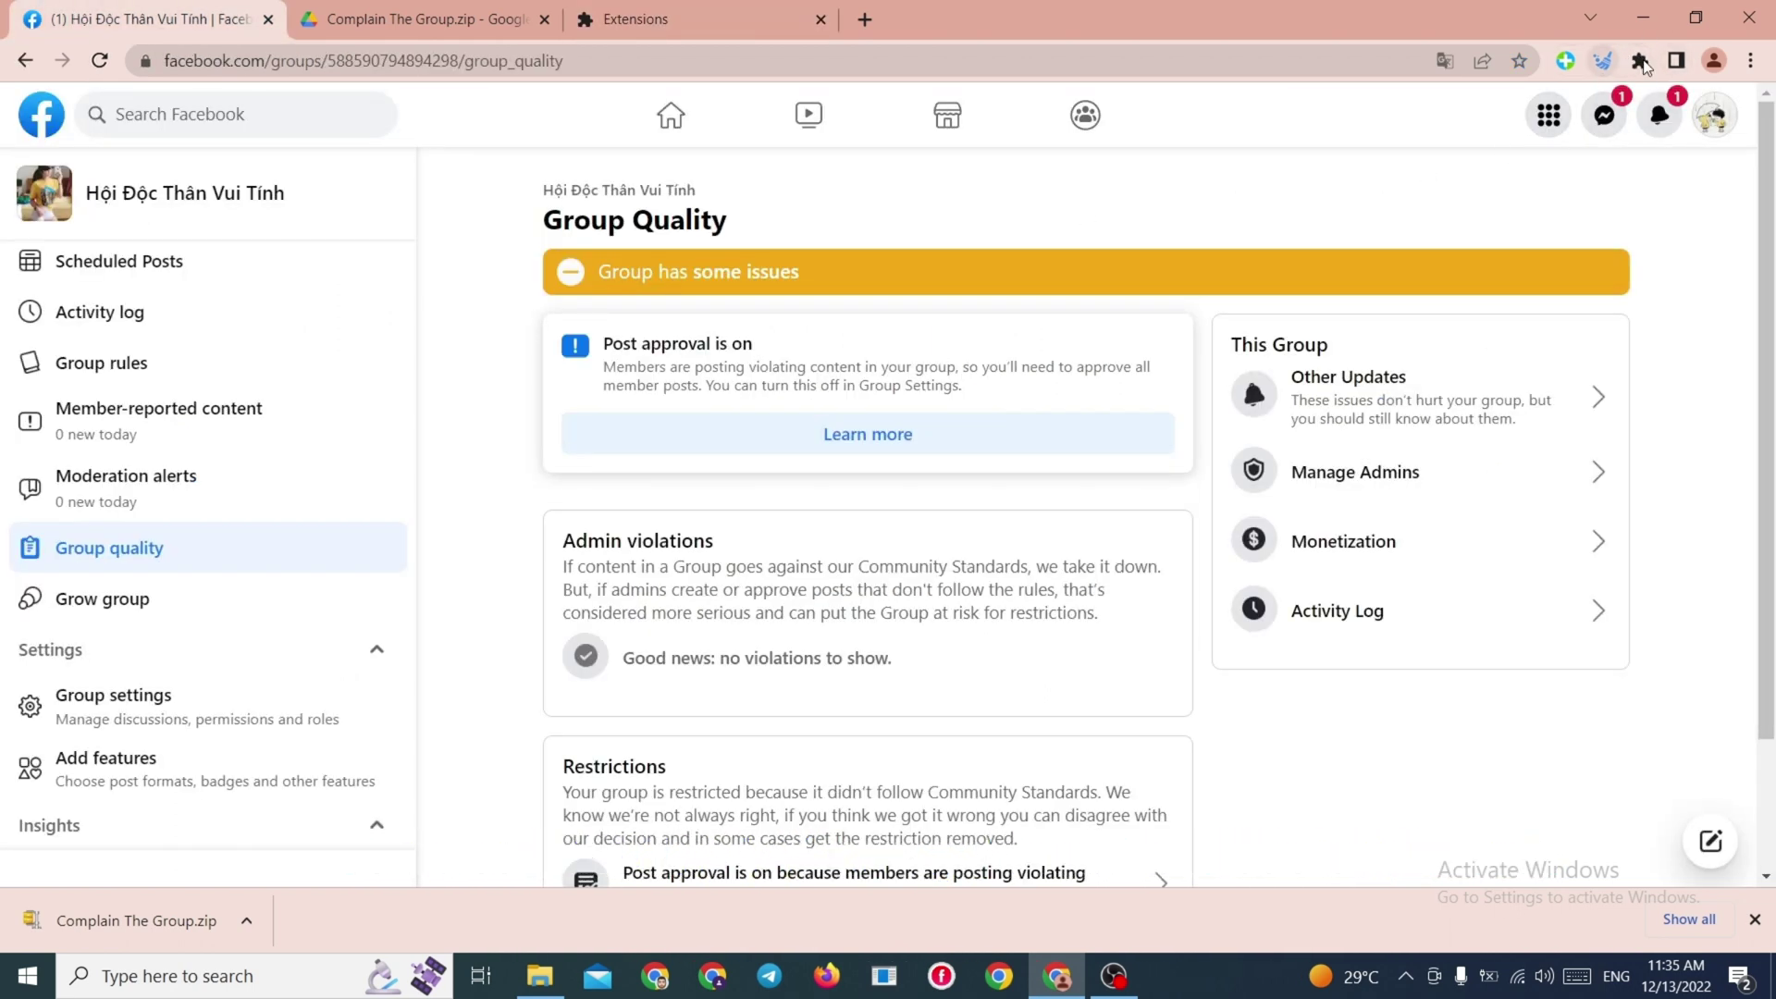
pyautogui.click(1641, 62)
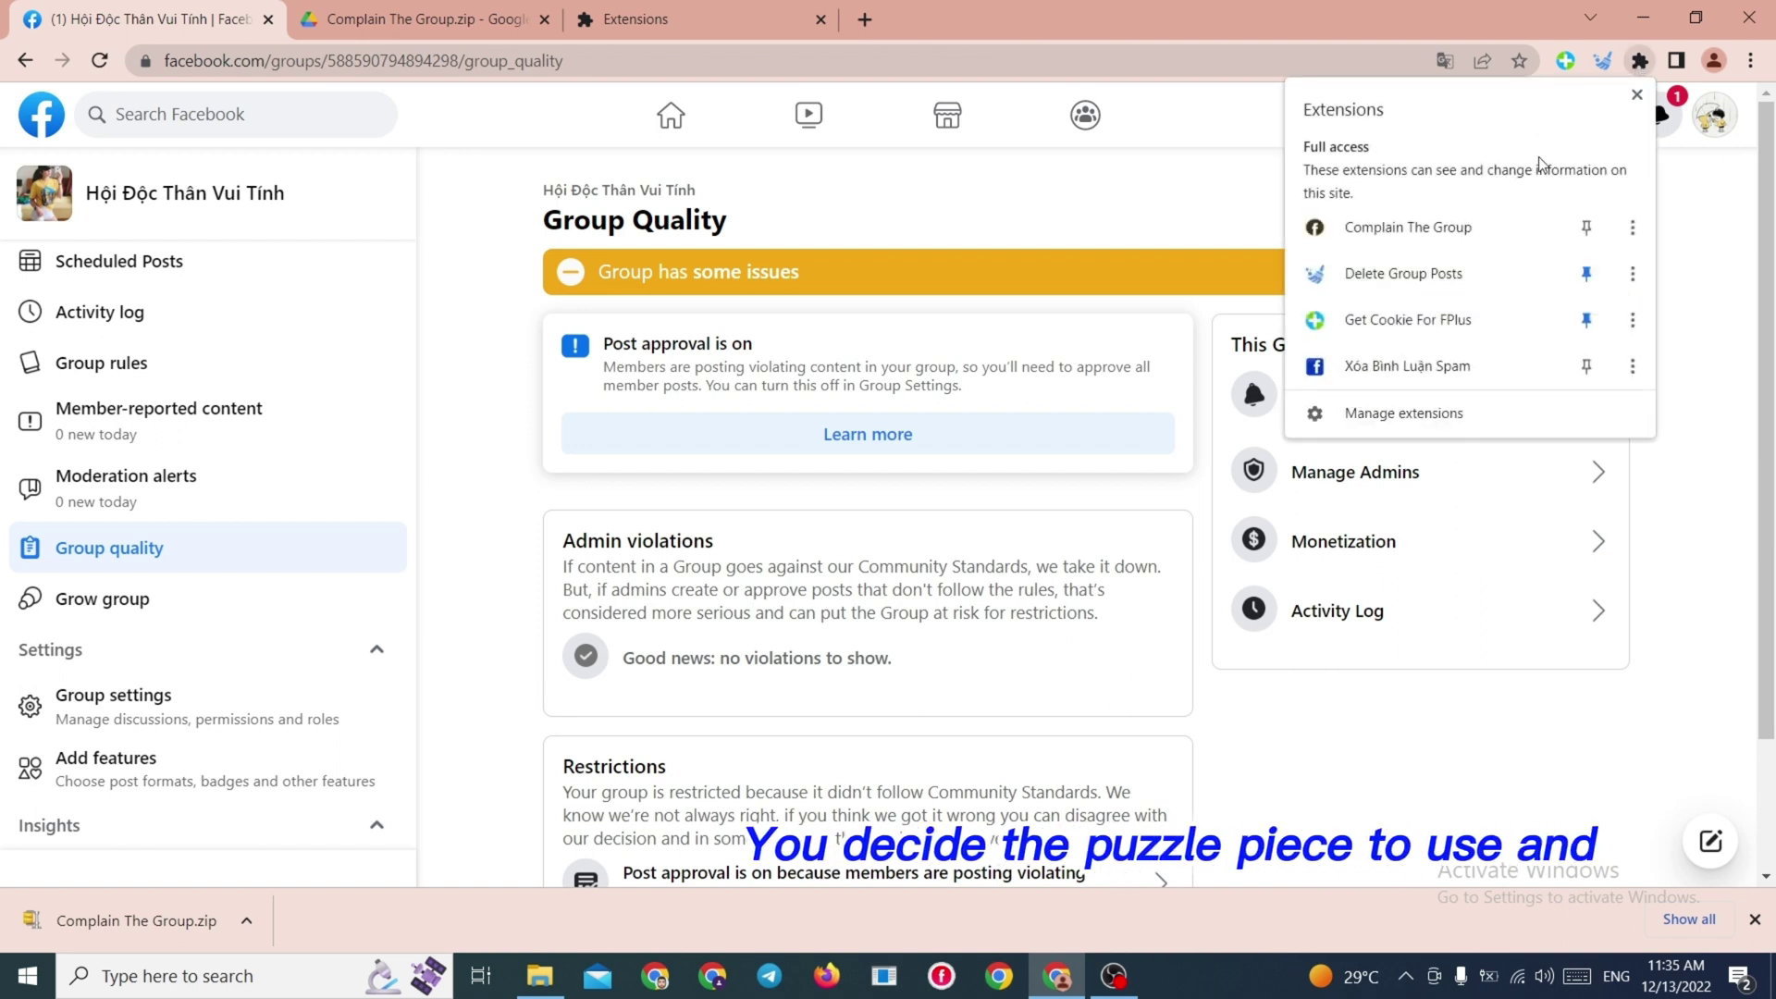
pyautogui.click(1588, 228)
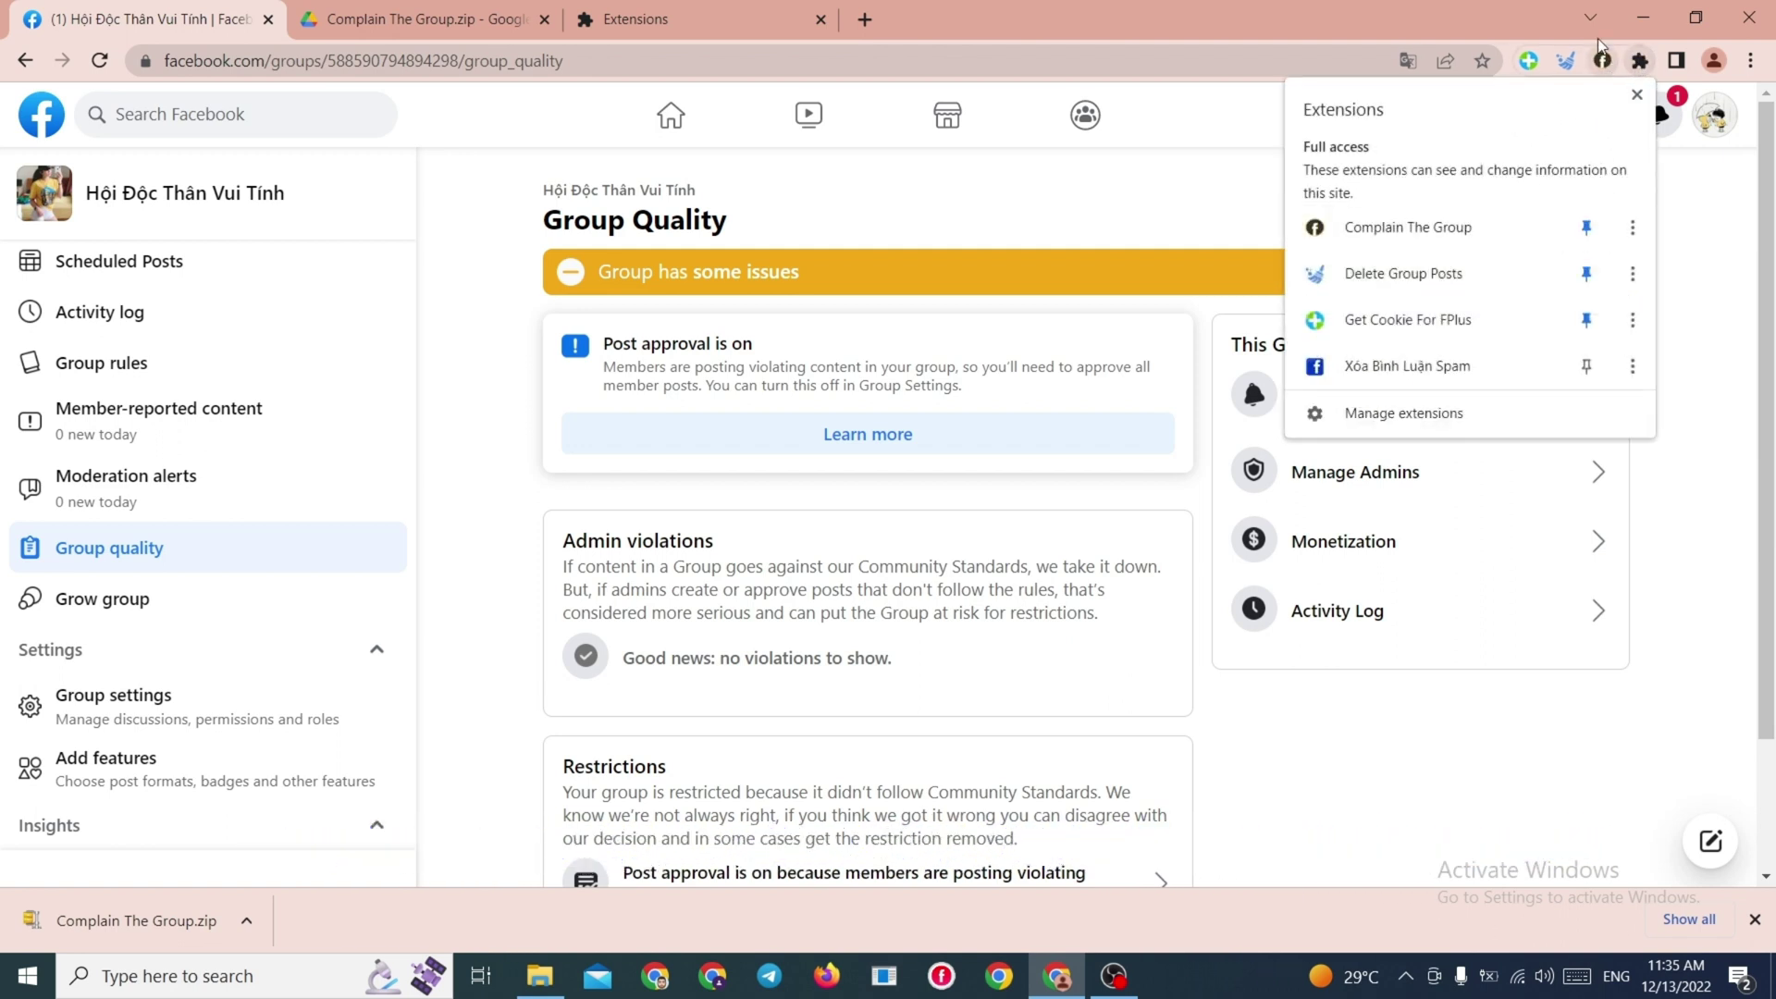
pyautogui.click(1604, 61)
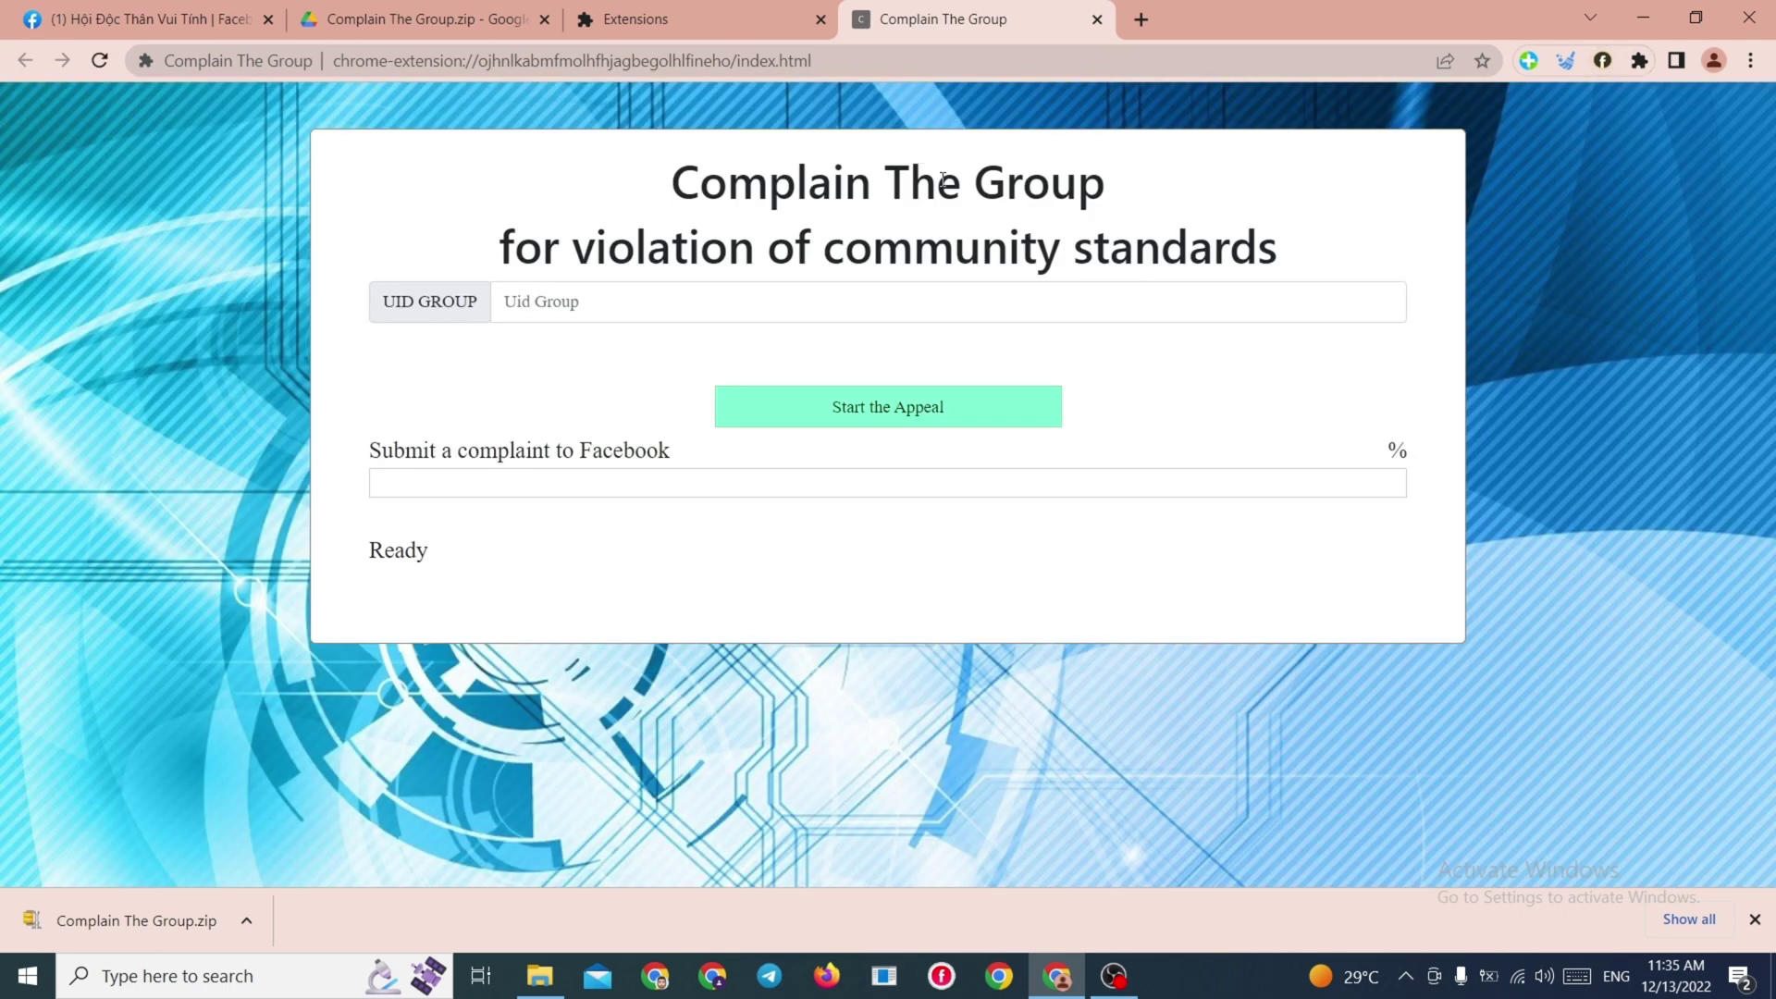
# Step: Move the appeal tab to second position, highlight its heading, and return to Facebook
pyautogui.moveTo(973, 27); pyautogui.dragTo(486, 19)
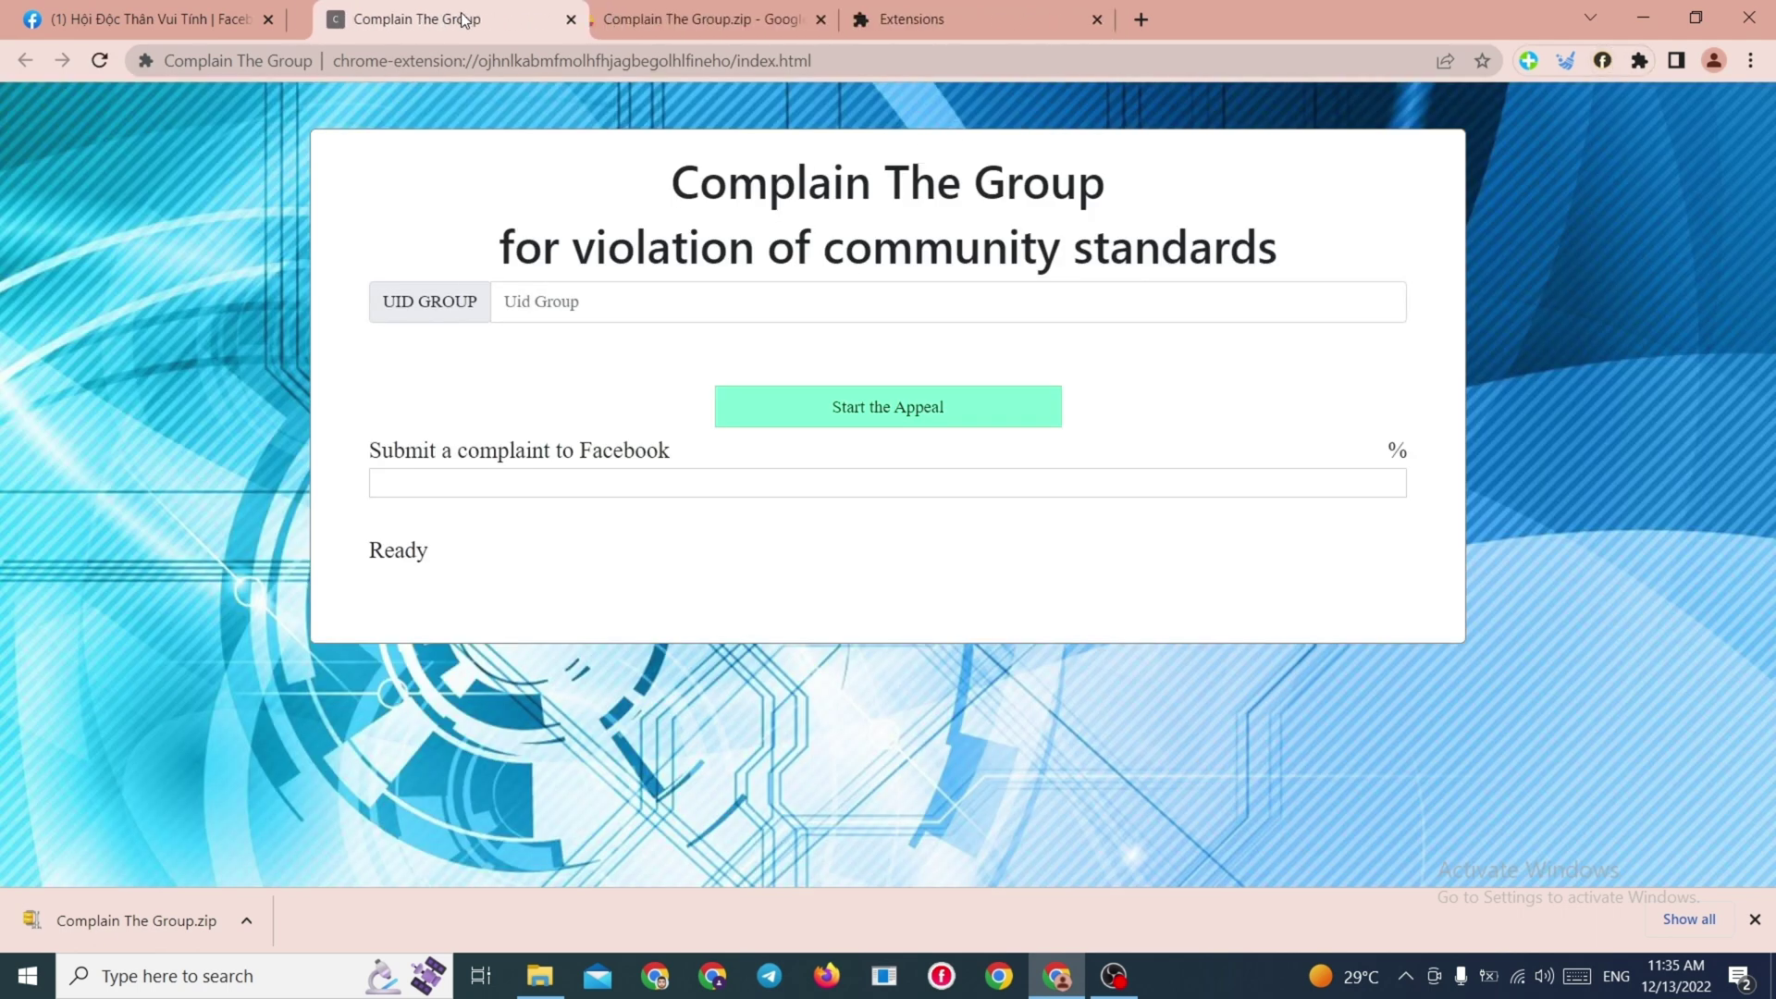
pyautogui.moveTo(678, 170); pyautogui.dragTo(1293, 237)
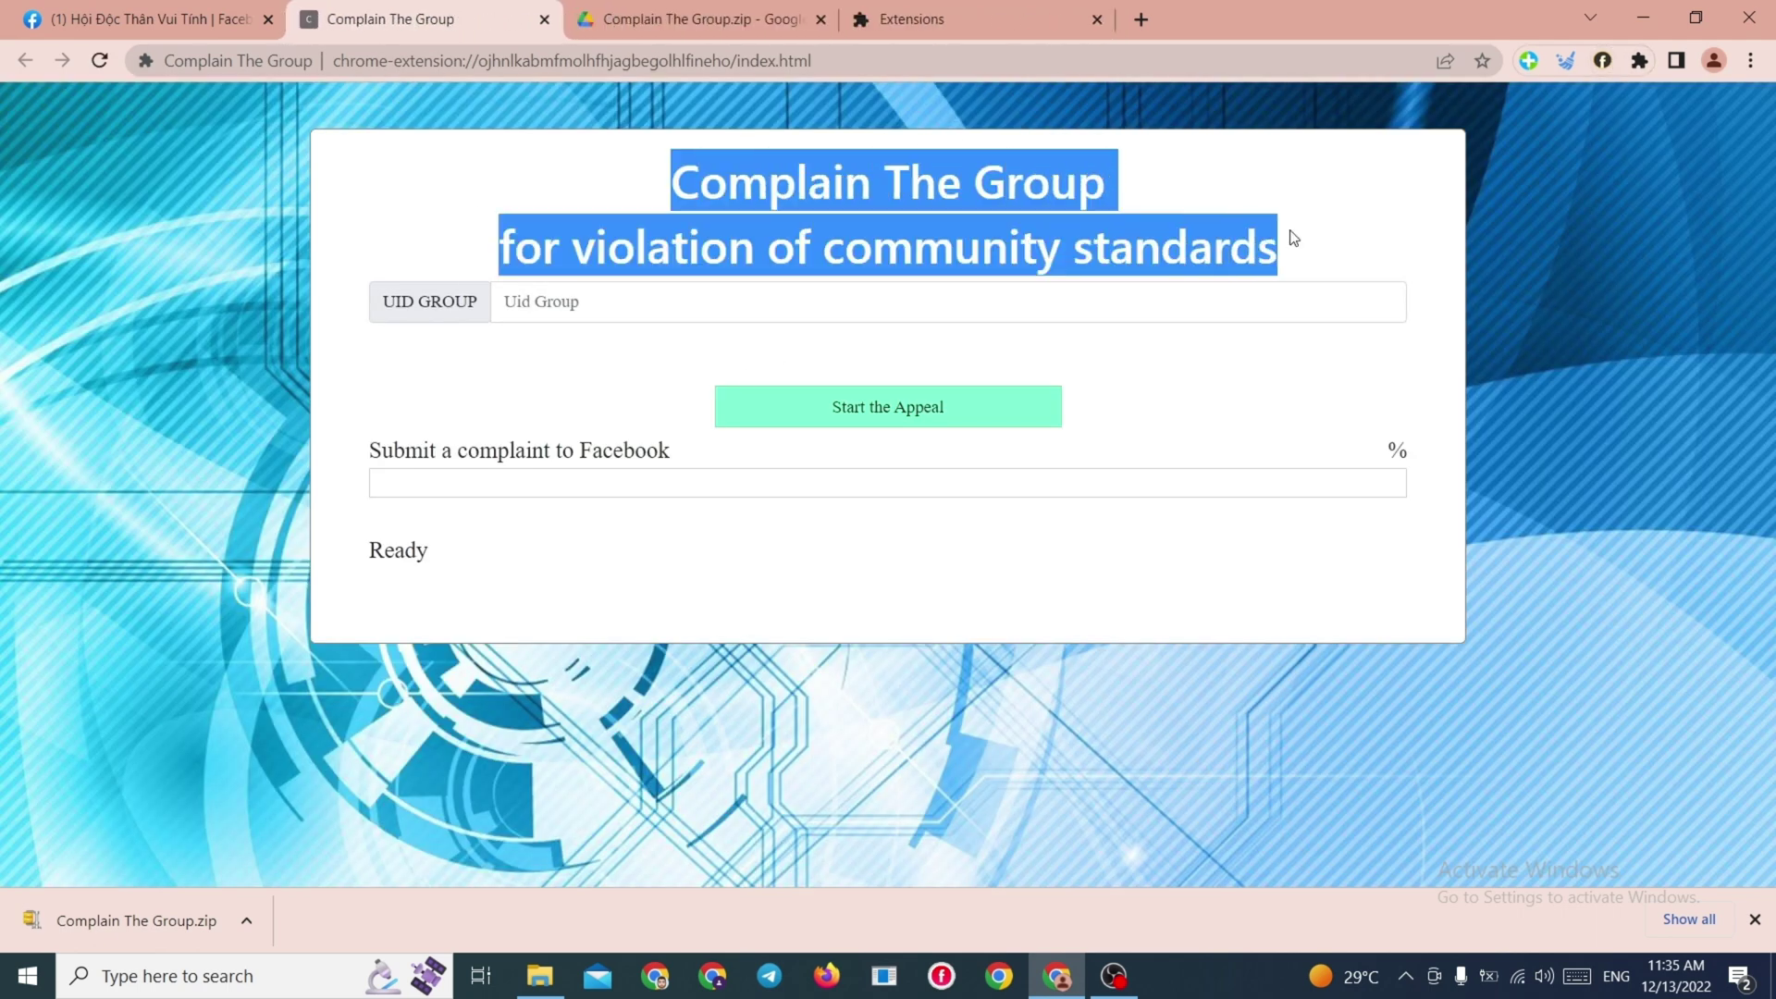
pyautogui.click(1330, 231)
pyautogui.tripleClick(1330, 230)
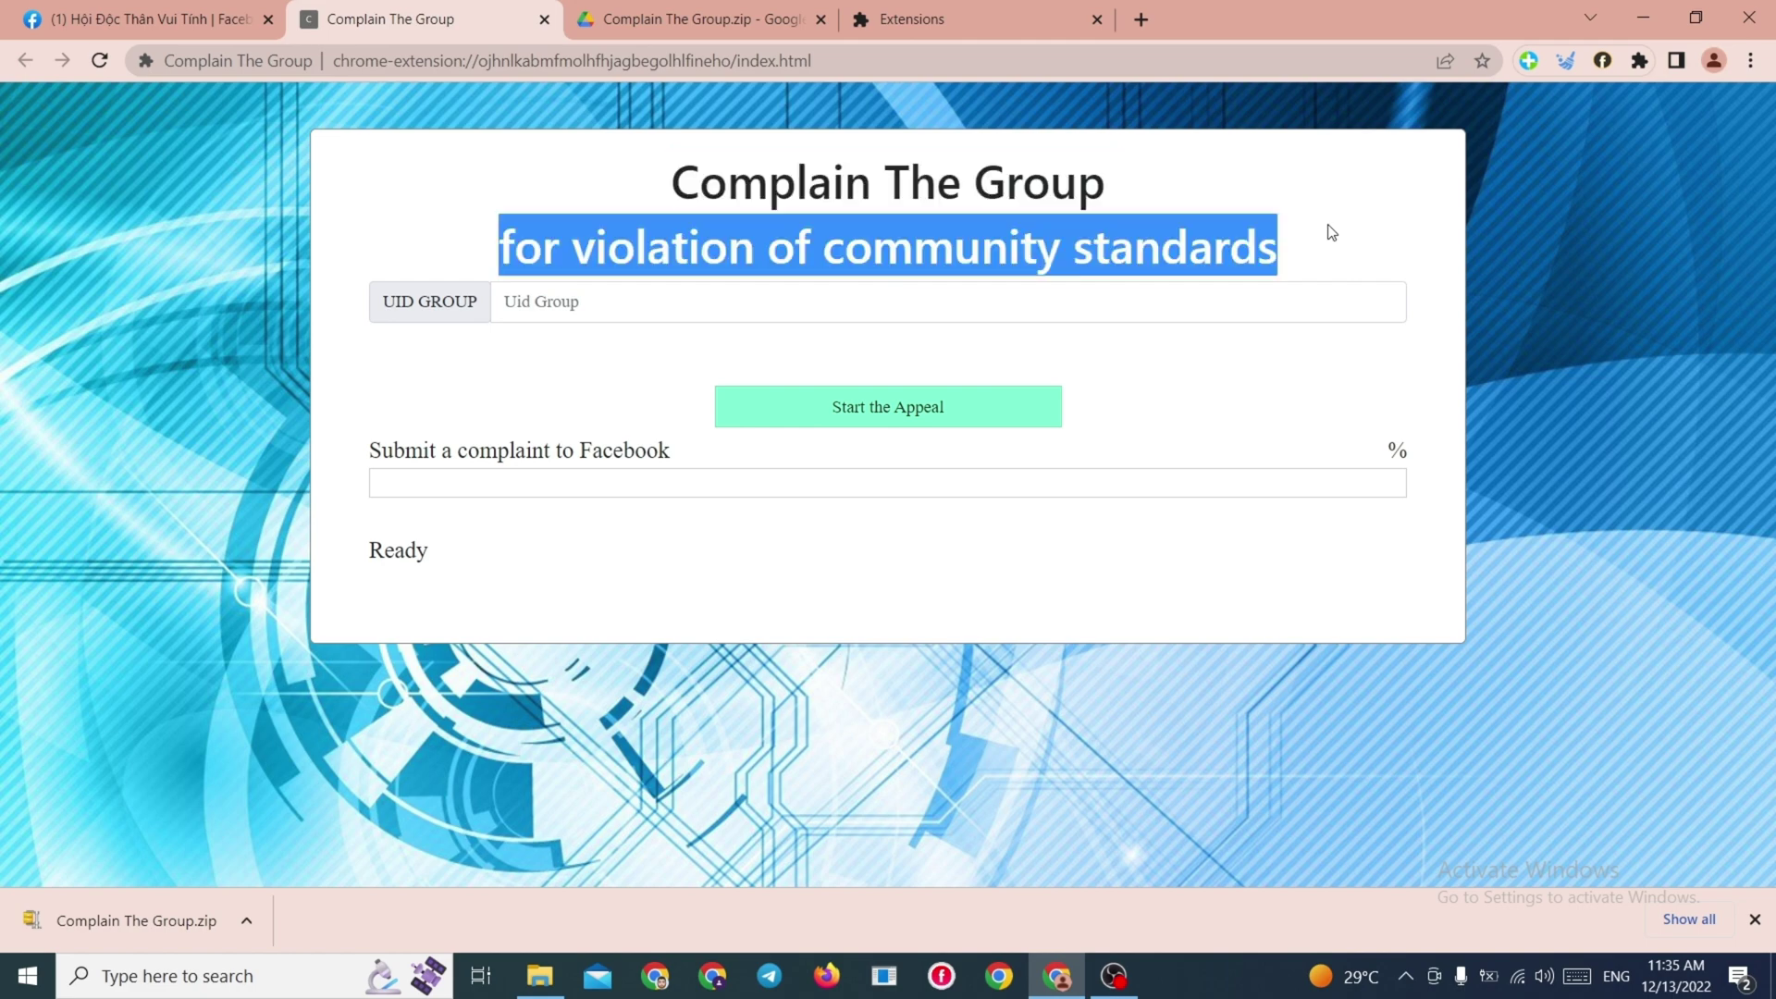
pyautogui.click(456, 162)
pyautogui.click(146, 19)
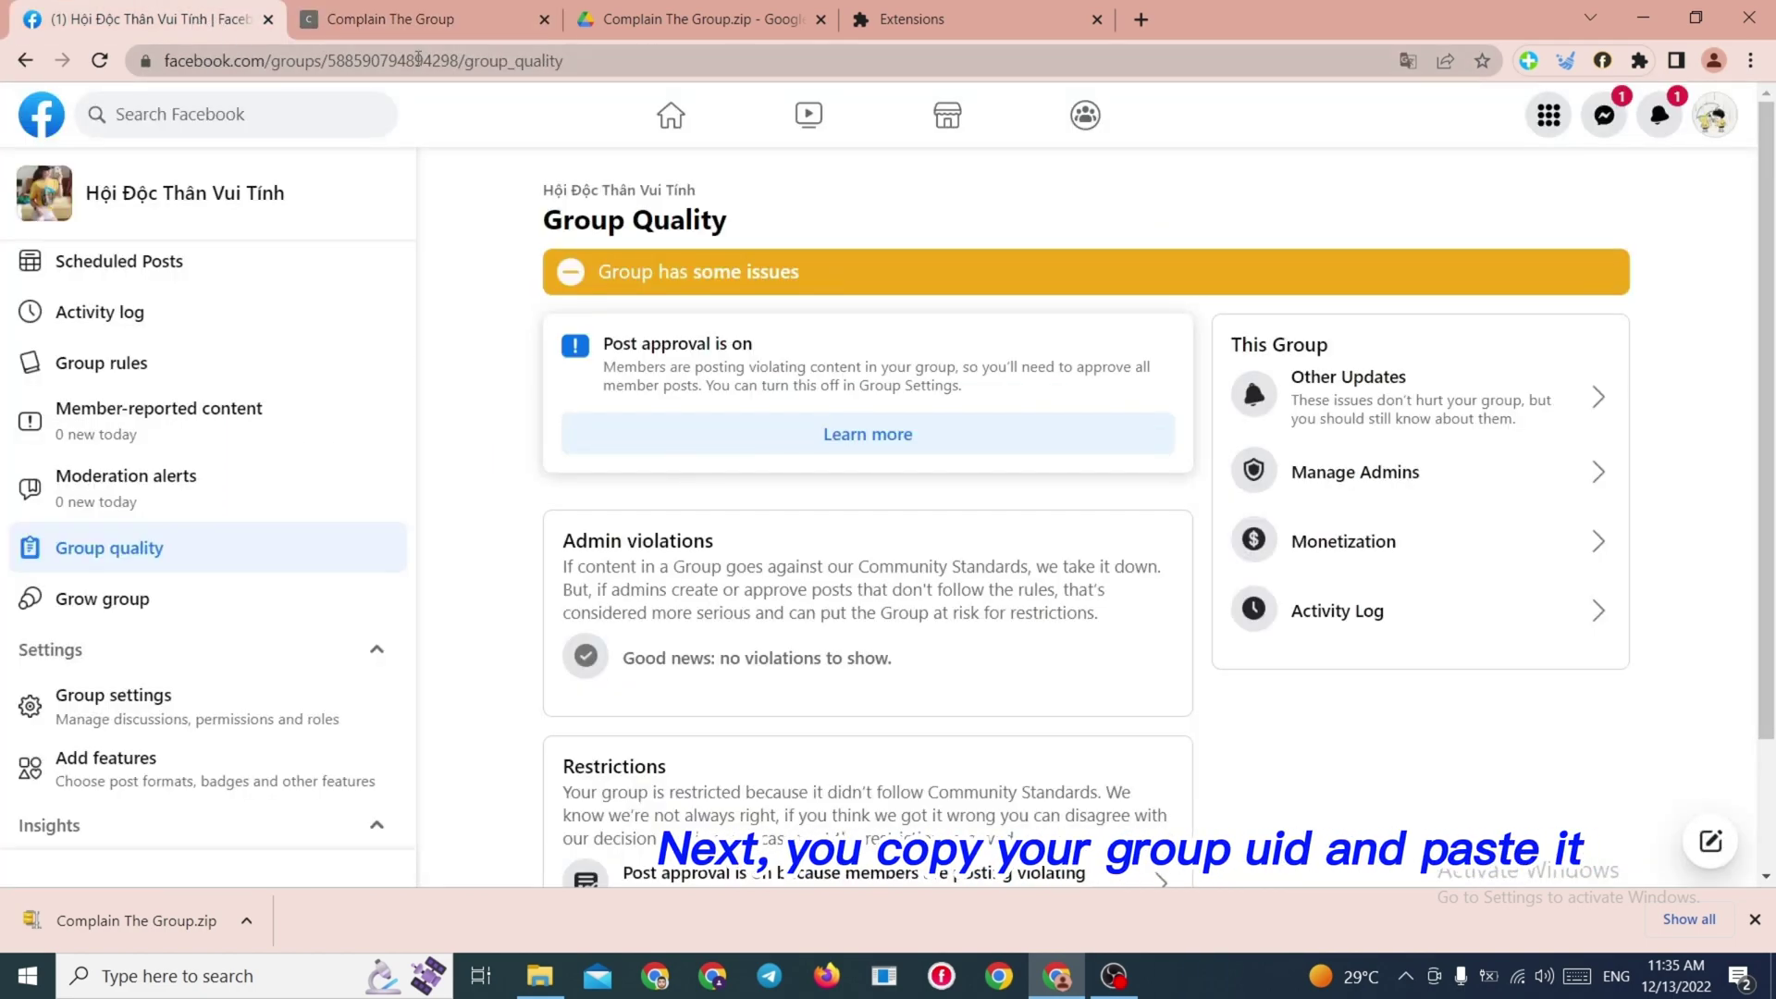
pyautogui.doubleClick(473, 60)
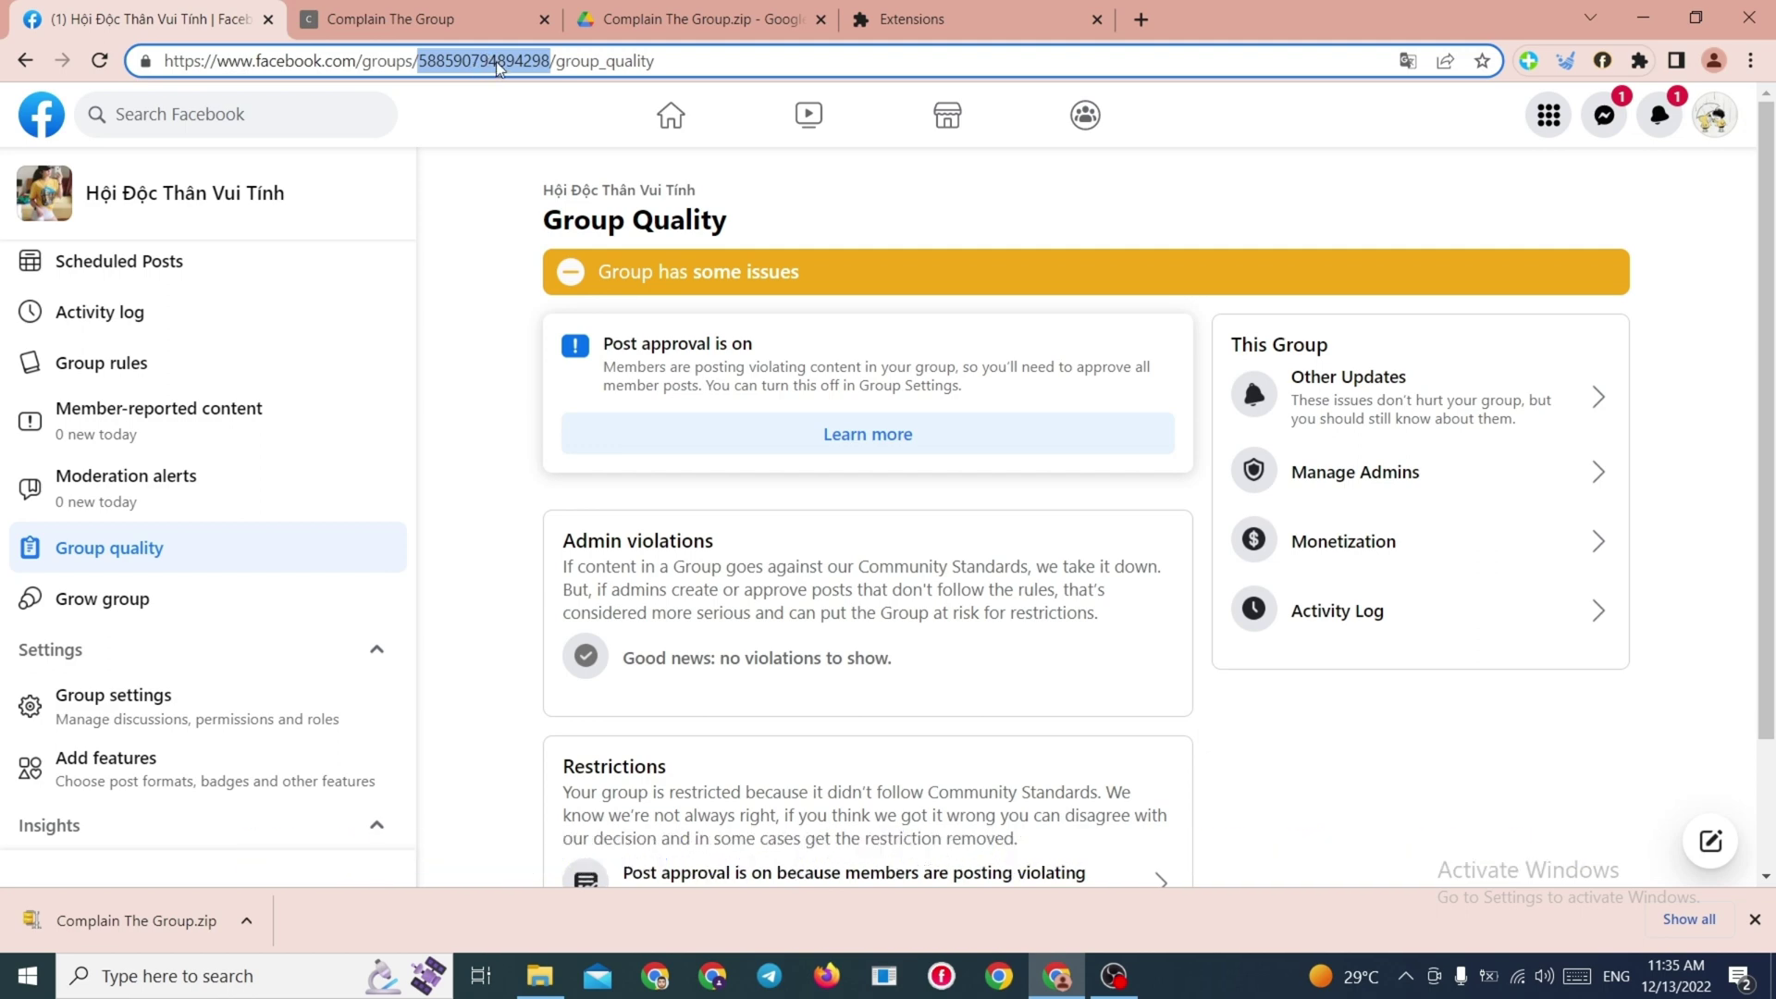
pyautogui.rightClick(495, 61)
pyautogui.click(542, 186)
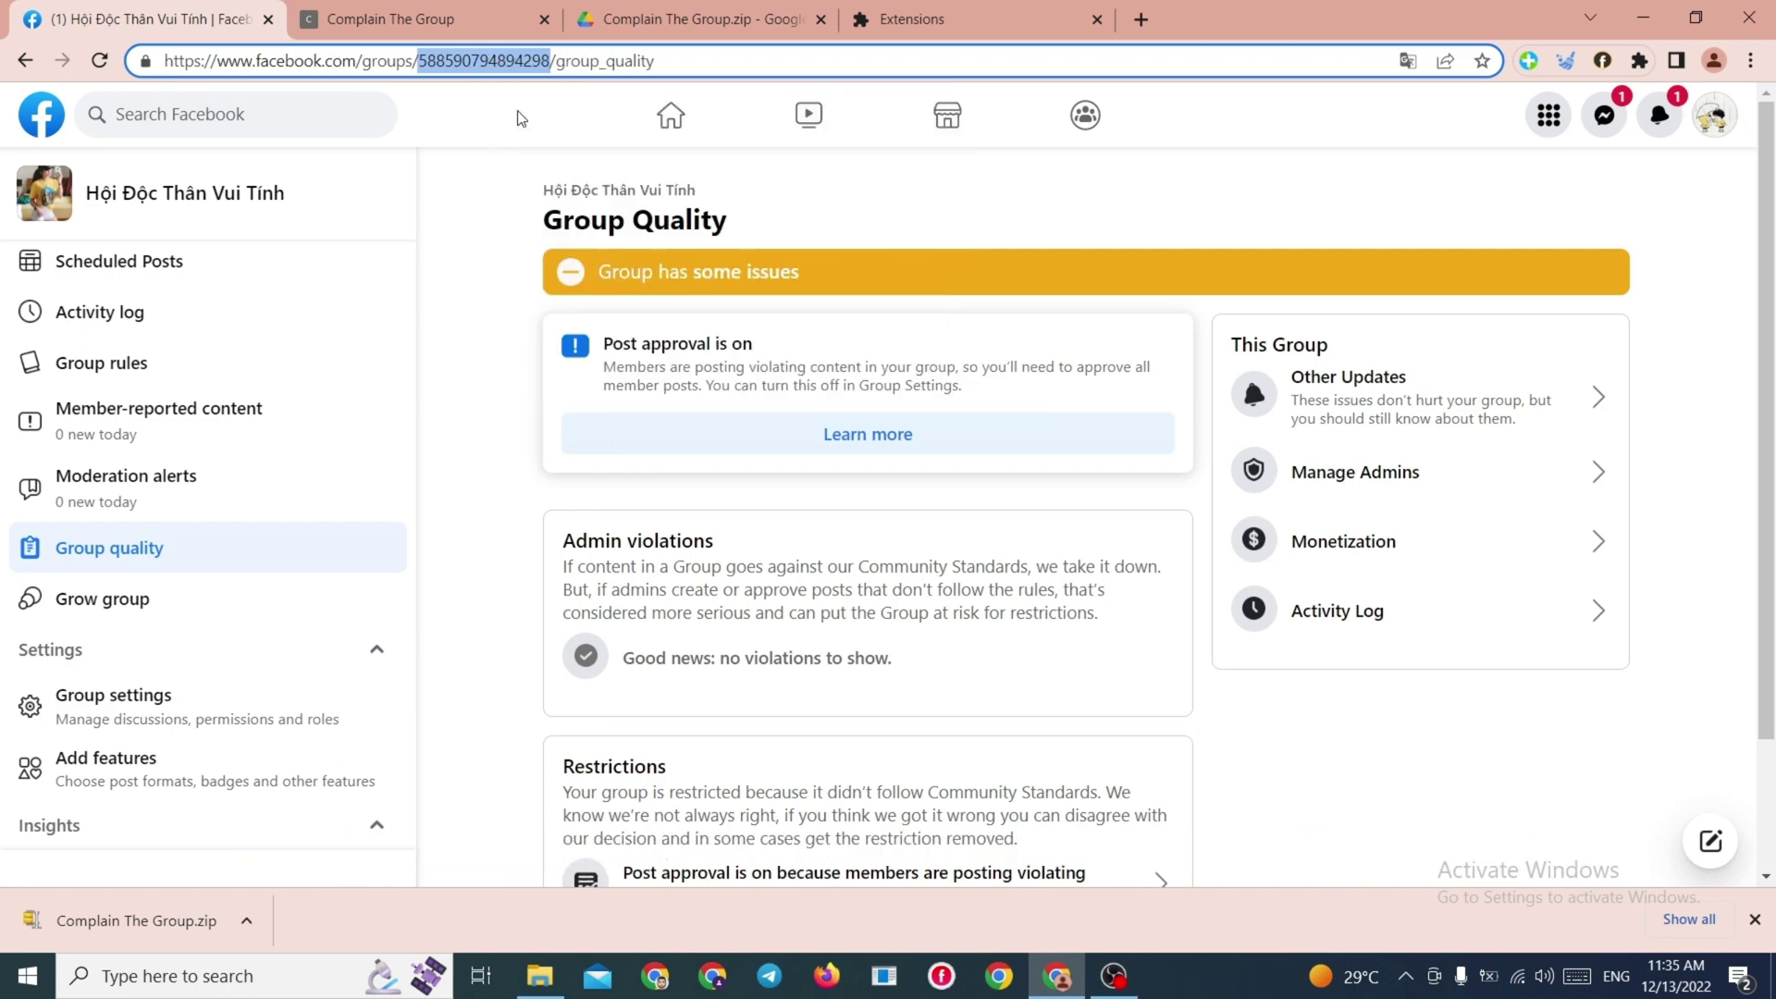
pyautogui.click(455, 22)
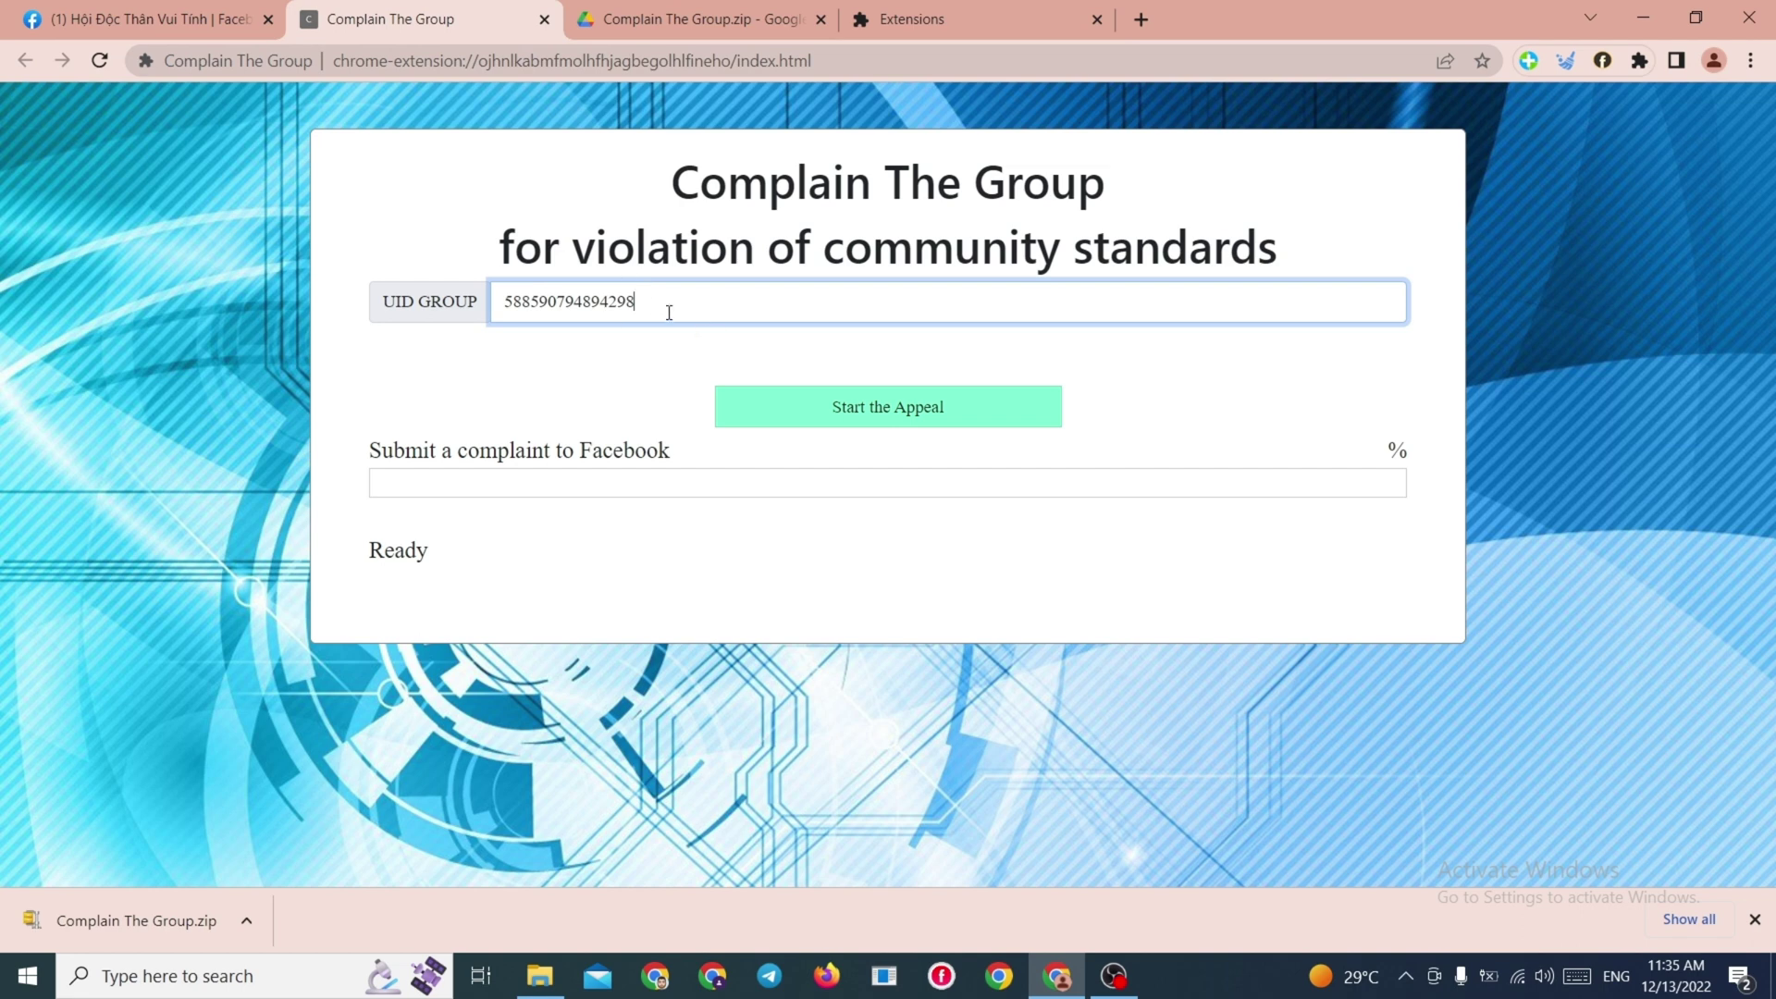
# Step: Run the appeal to 100% and 'Complaint was successful', then go back to Facebook
pyautogui.click(895, 410)
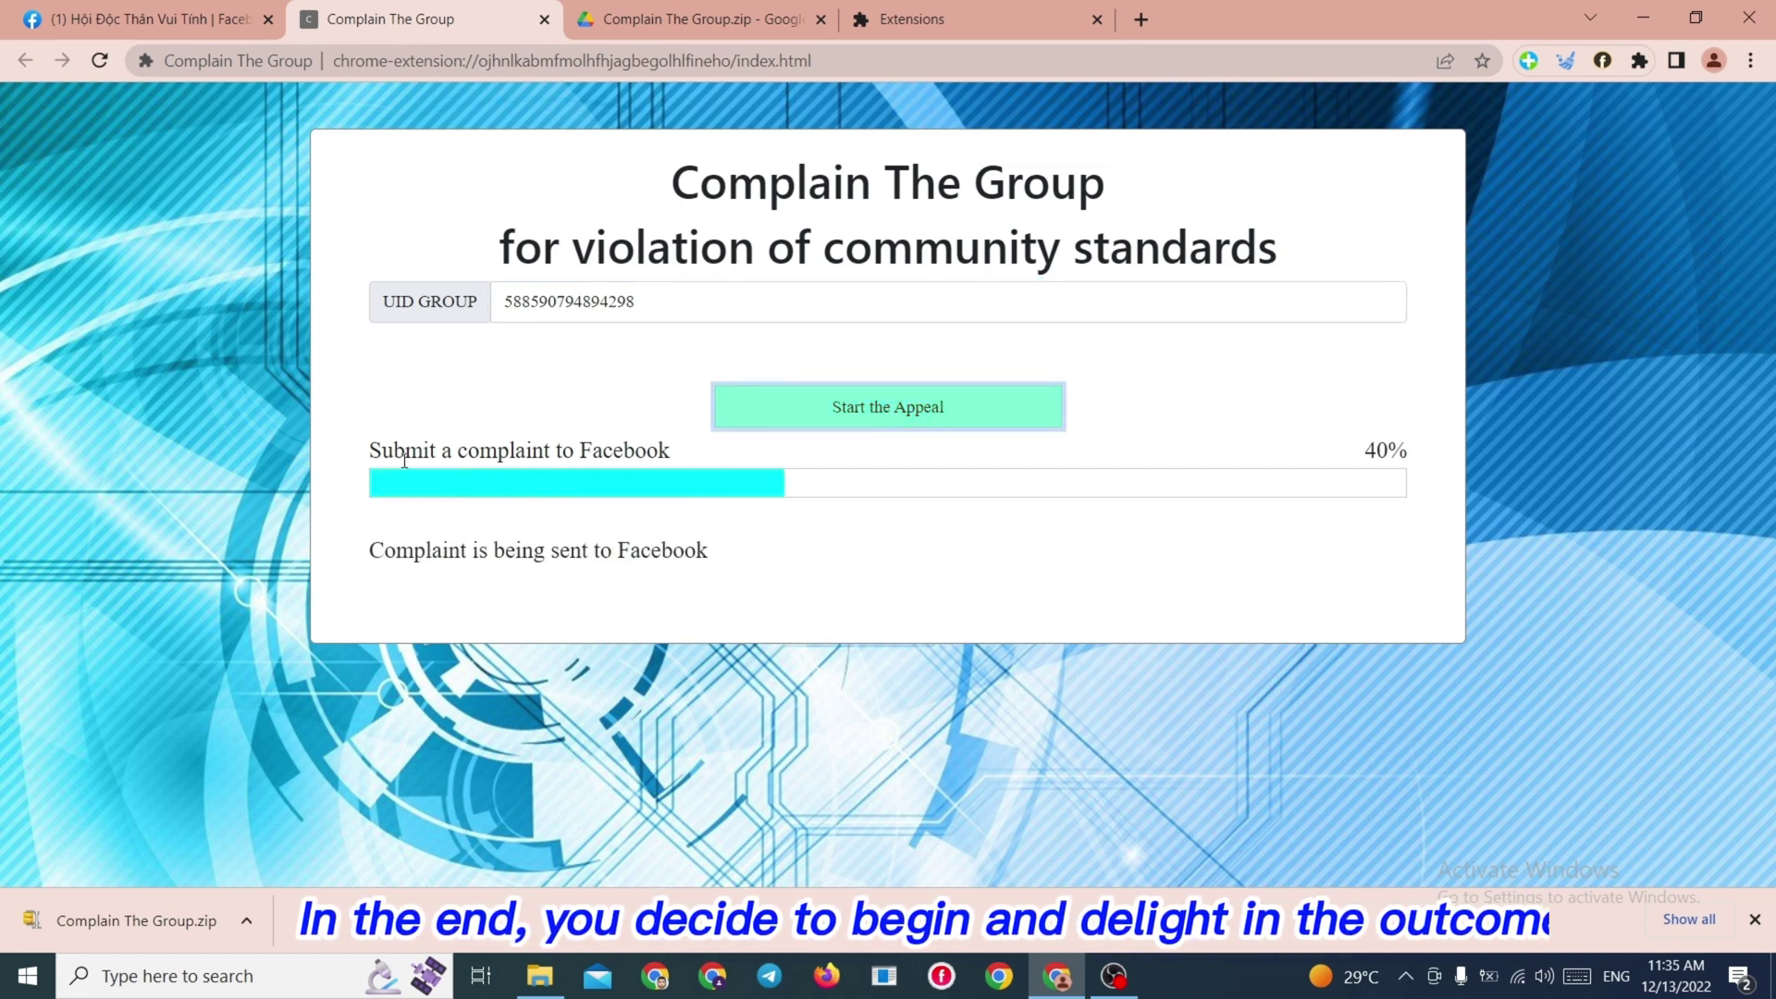
pyautogui.moveTo(382, 452); pyautogui.dragTo(654, 434)
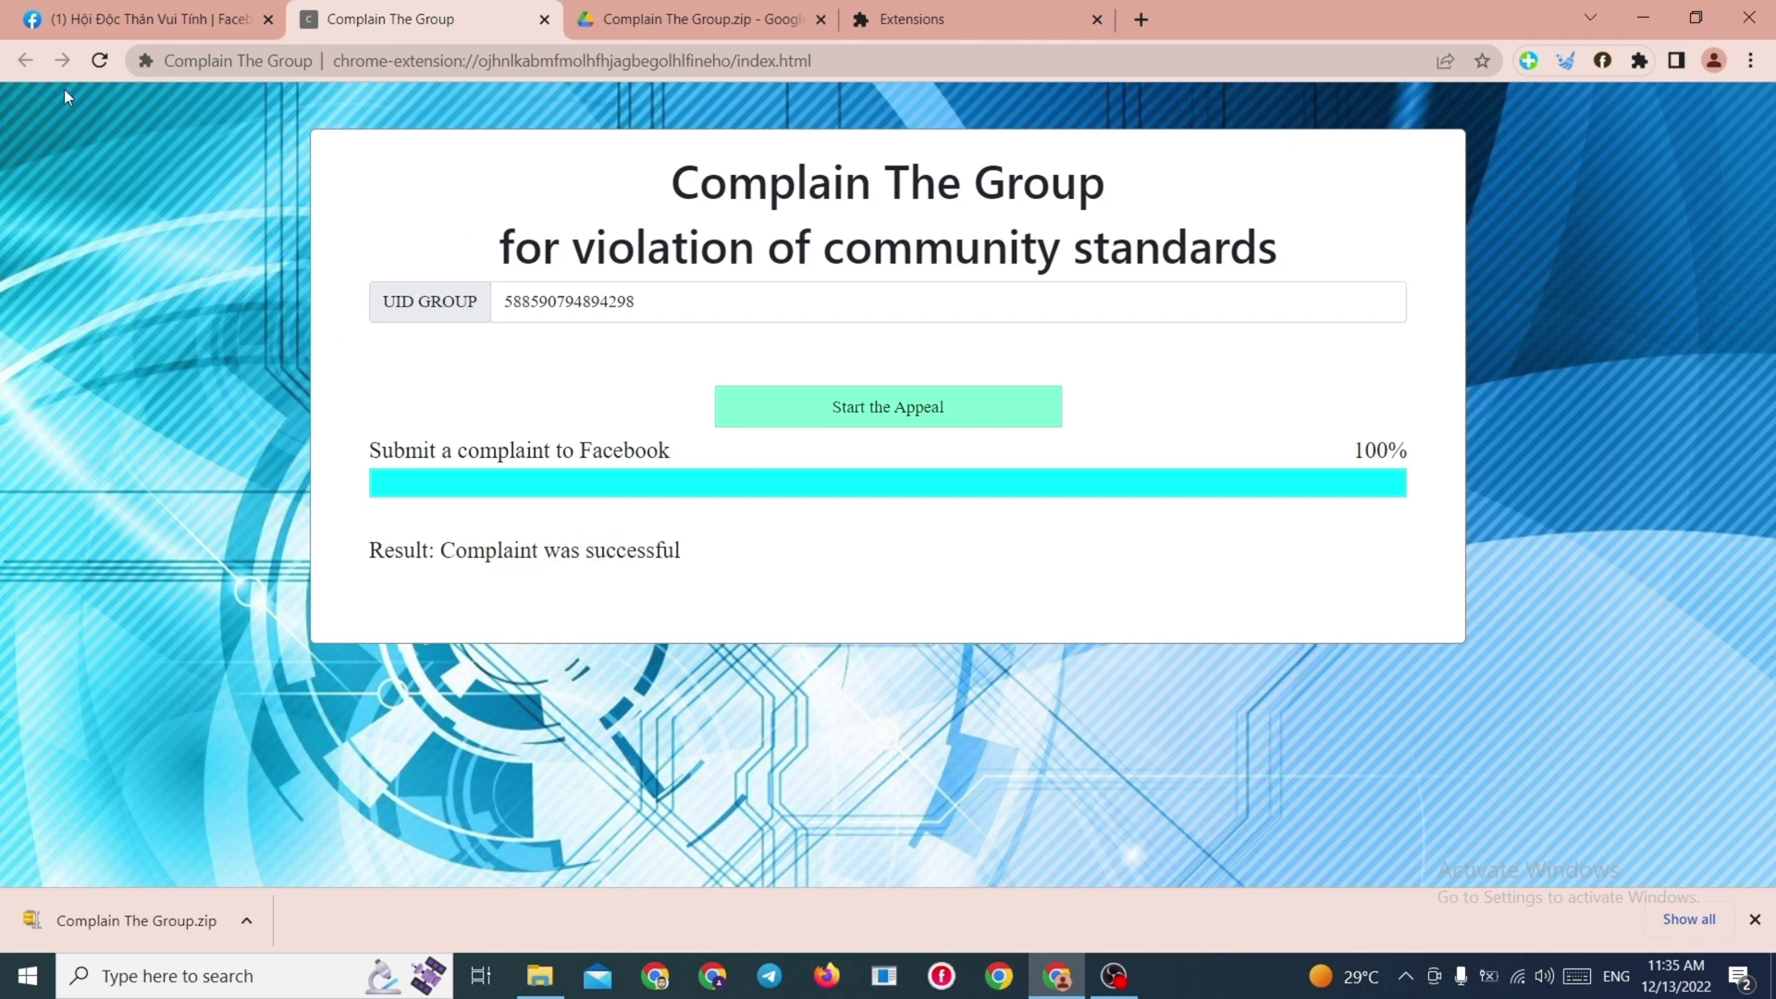
pyautogui.click(106, 16)
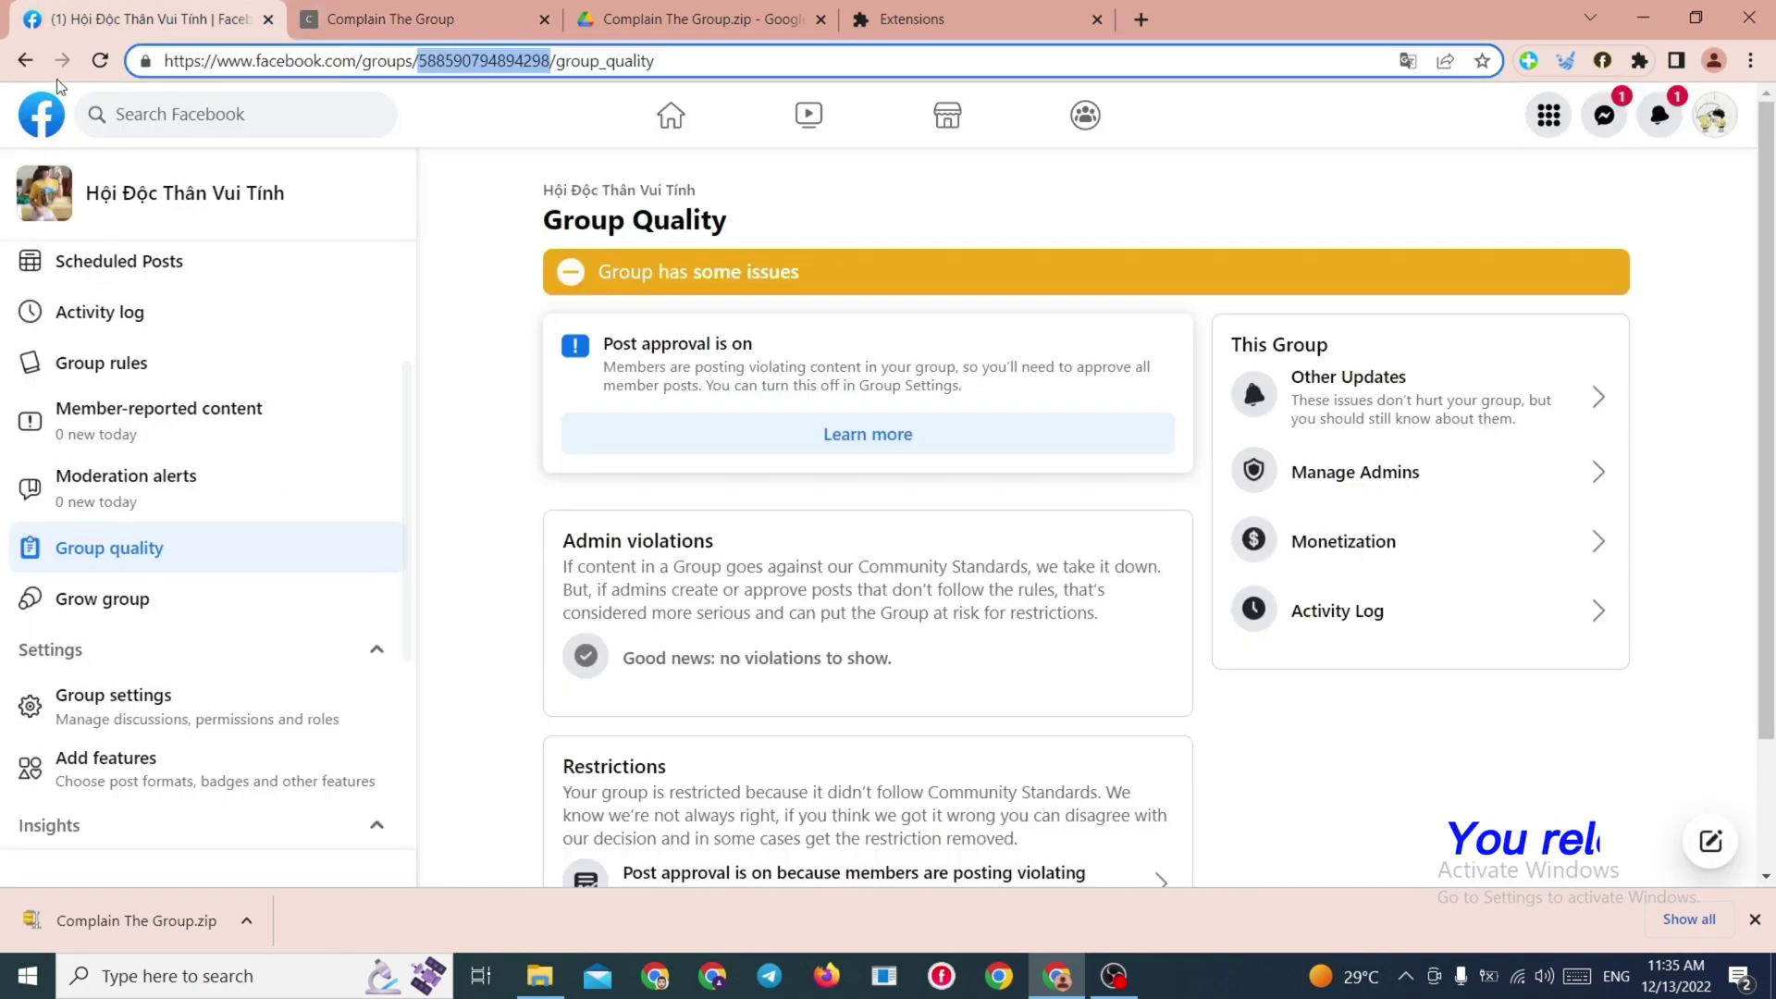
# Step: Reload Group Quality and highlight the 'Group has no issues' status
pyautogui.click(100, 60)
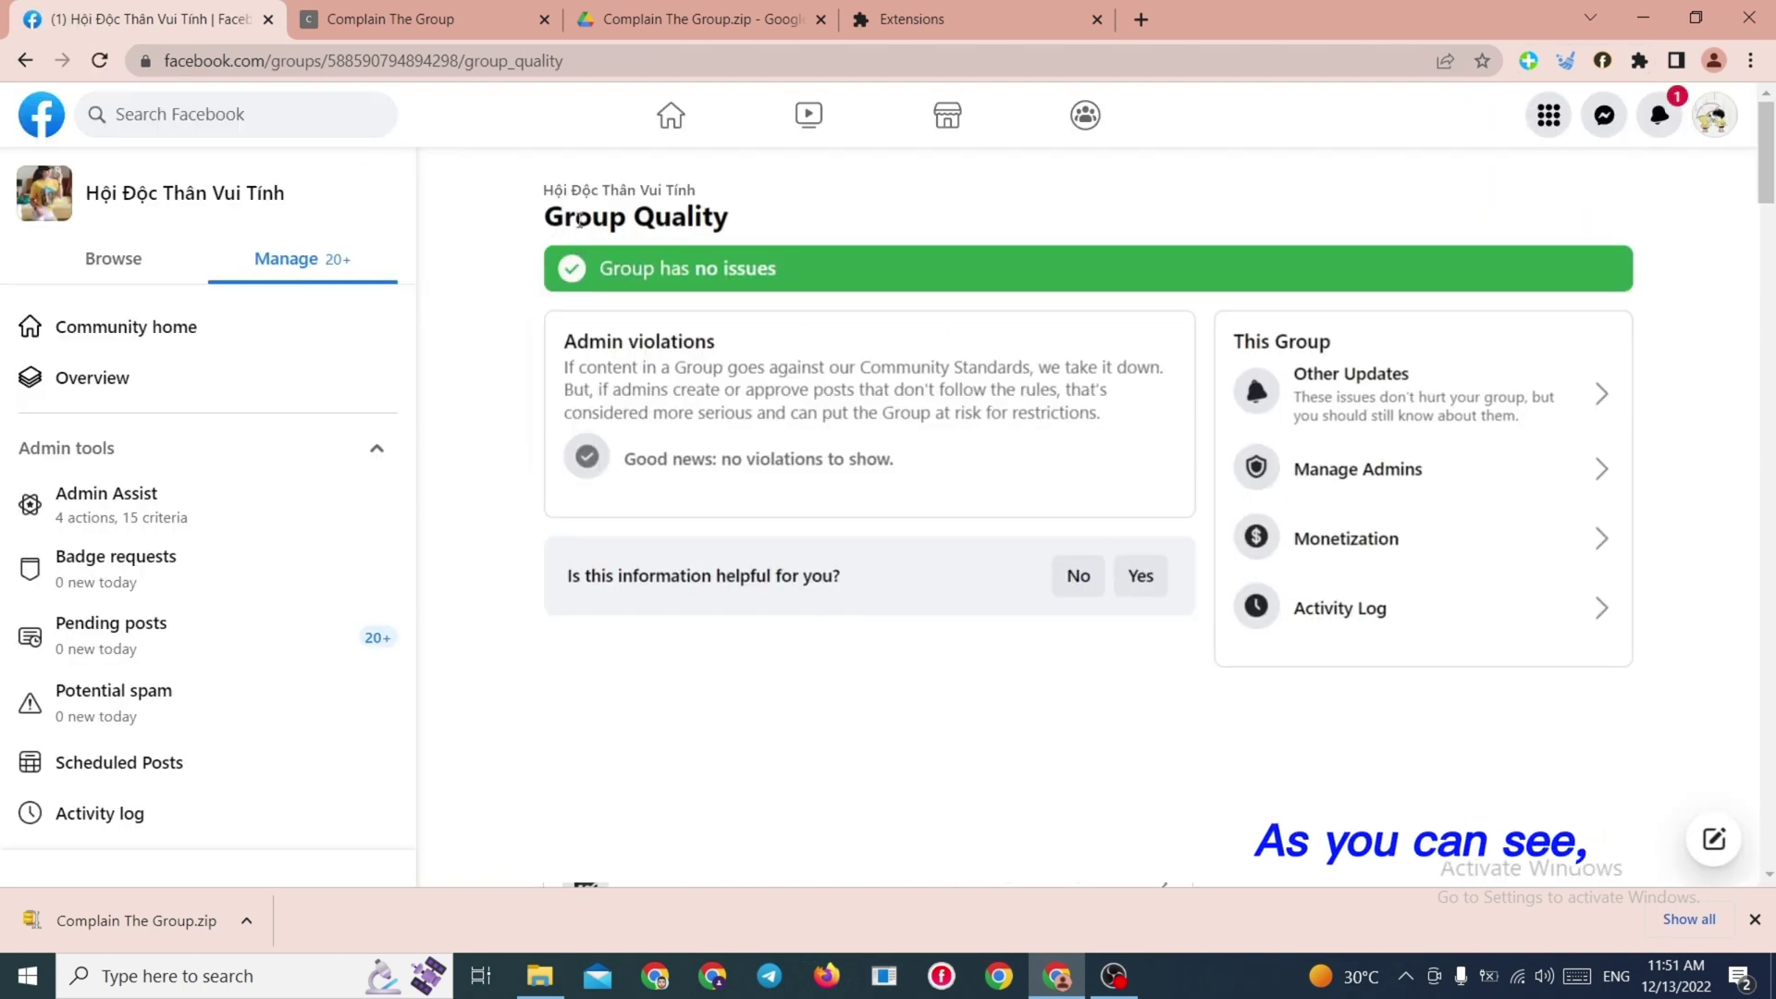
pyautogui.moveTo(548, 218)
pyautogui.mouseDown()
pyautogui.moveTo(728, 217)
pyautogui.moveTo(589, 280)
pyautogui.mouseUp()
pyautogui.click(574, 220)
# Step: Confirm Other Updates lists nothing and the no-violations message appears
pyautogui.click(1291, 393)
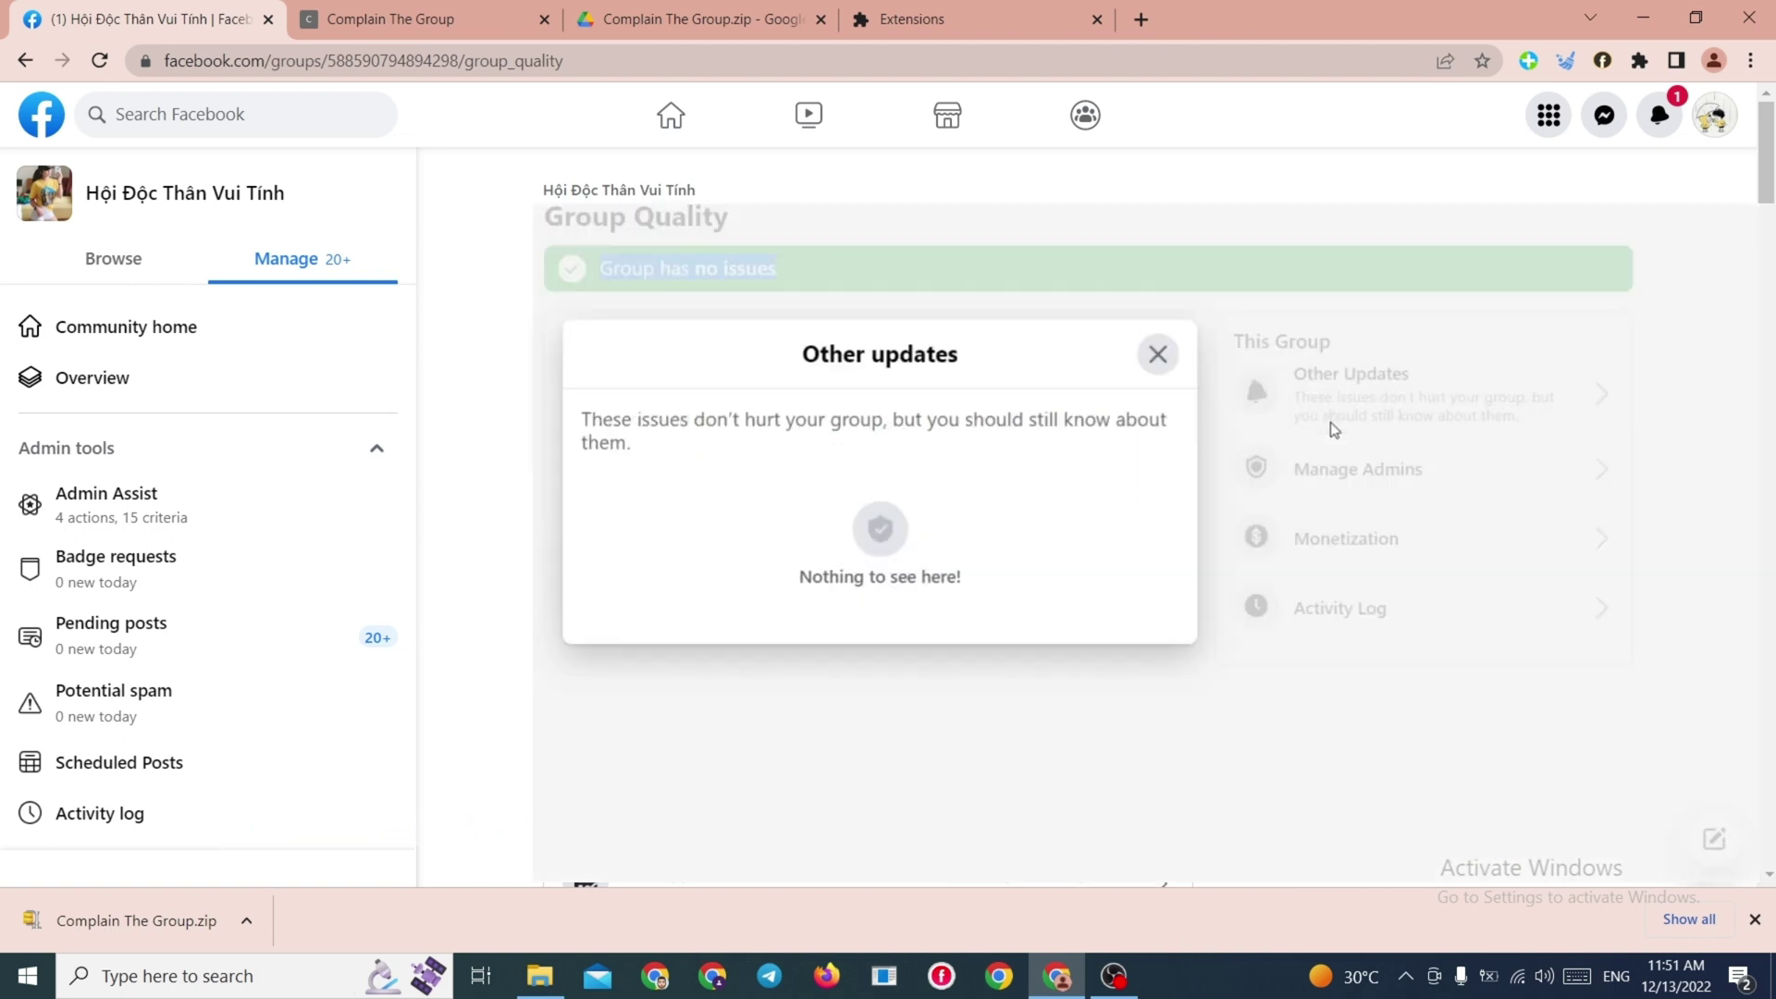
pyautogui.moveTo(799, 354); pyautogui.dragTo(965, 361)
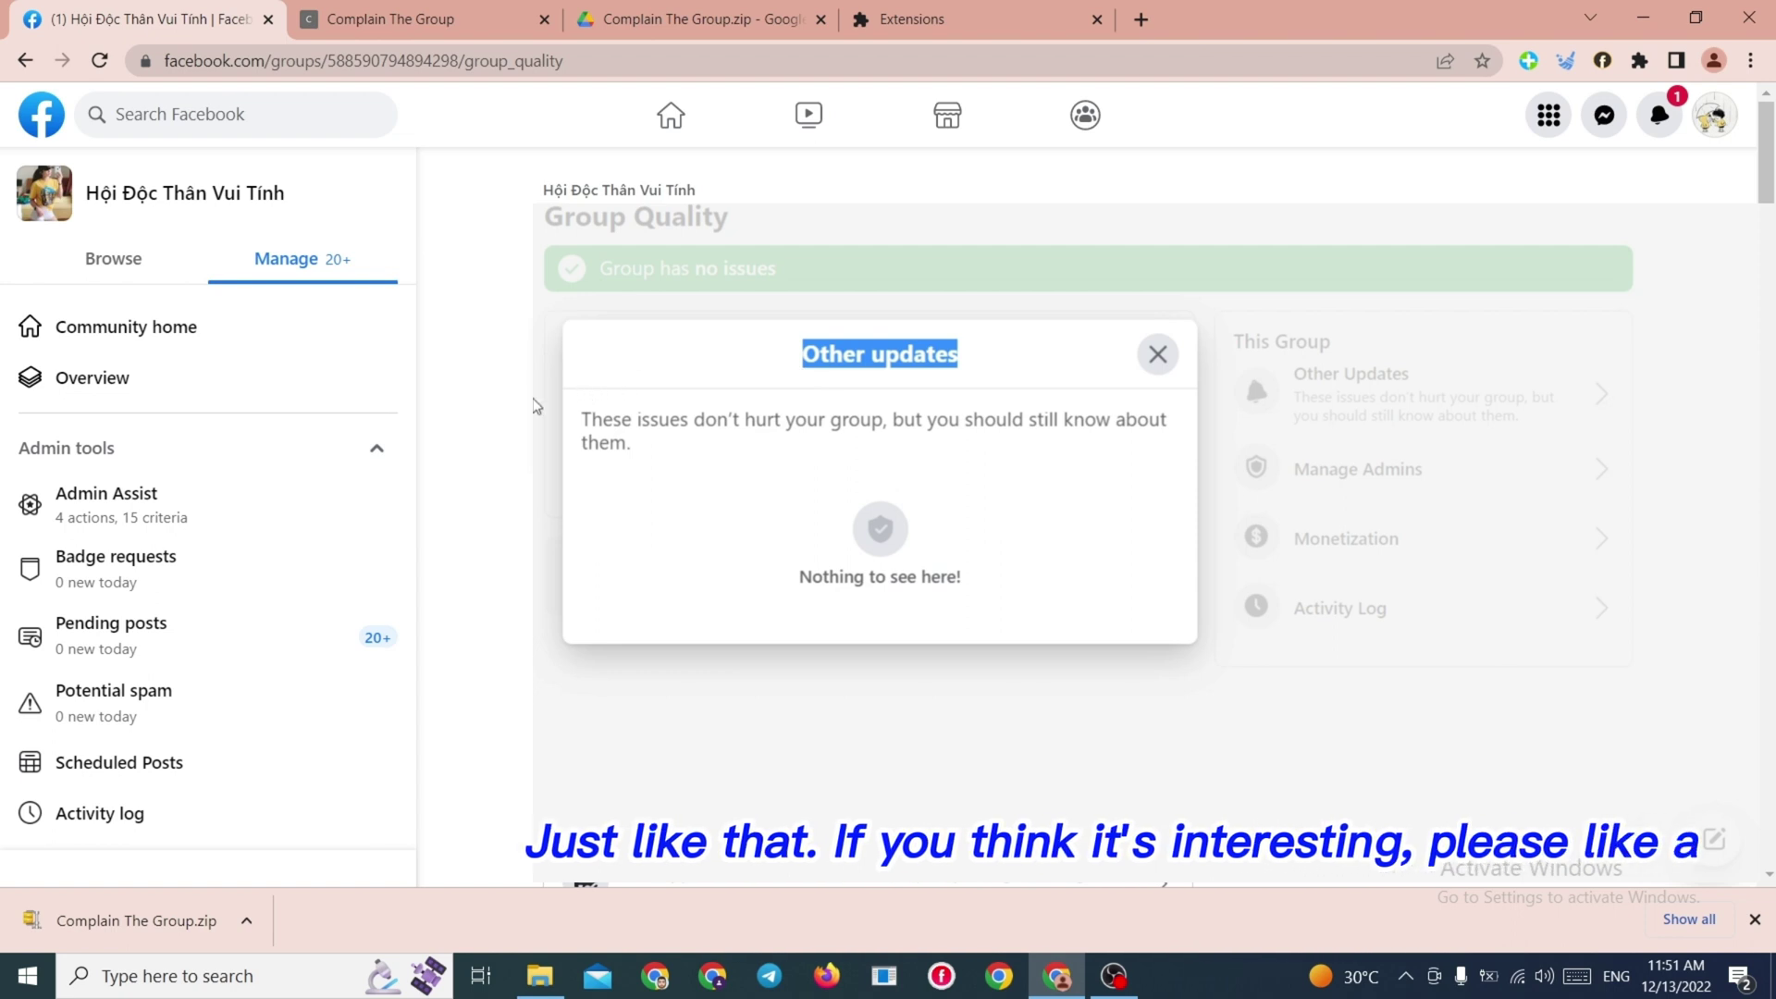
pyautogui.click(535, 410)
pyautogui.moveTo(879, 459)
pyautogui.mouseDown()
pyautogui.moveTo(626, 459)
pyautogui.moveTo(573, 365)
pyautogui.mouseUp()
pyautogui.click(753, 392)
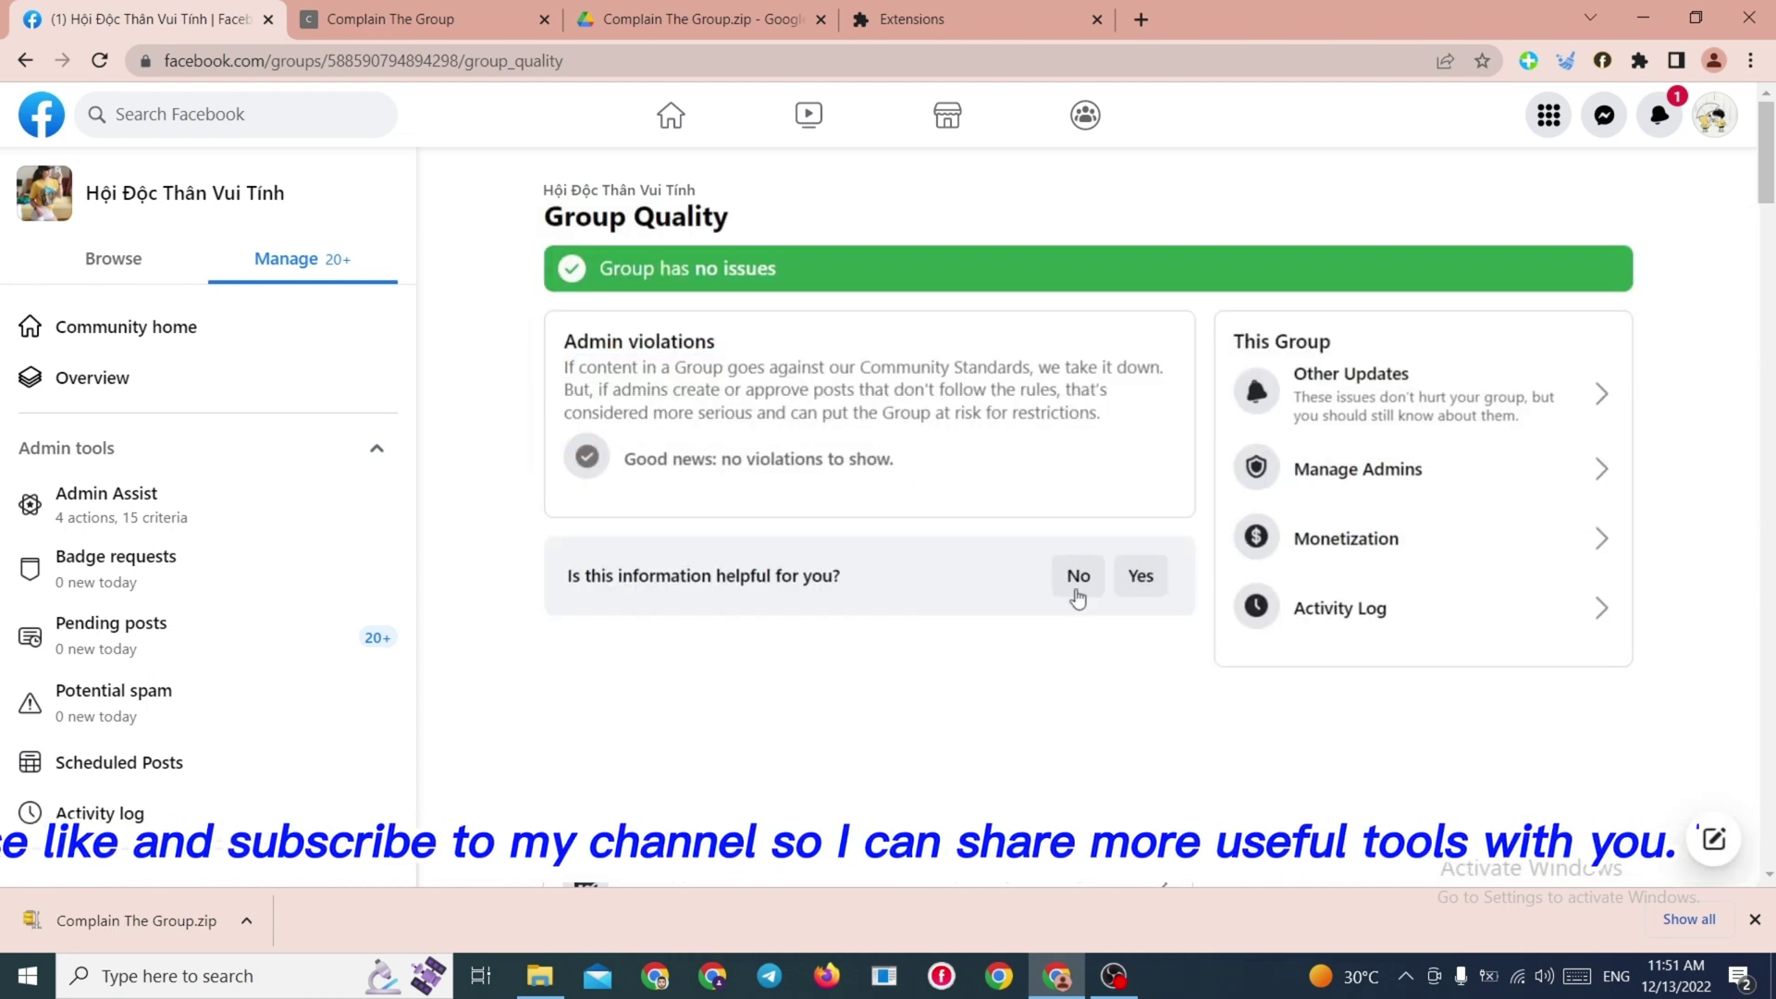